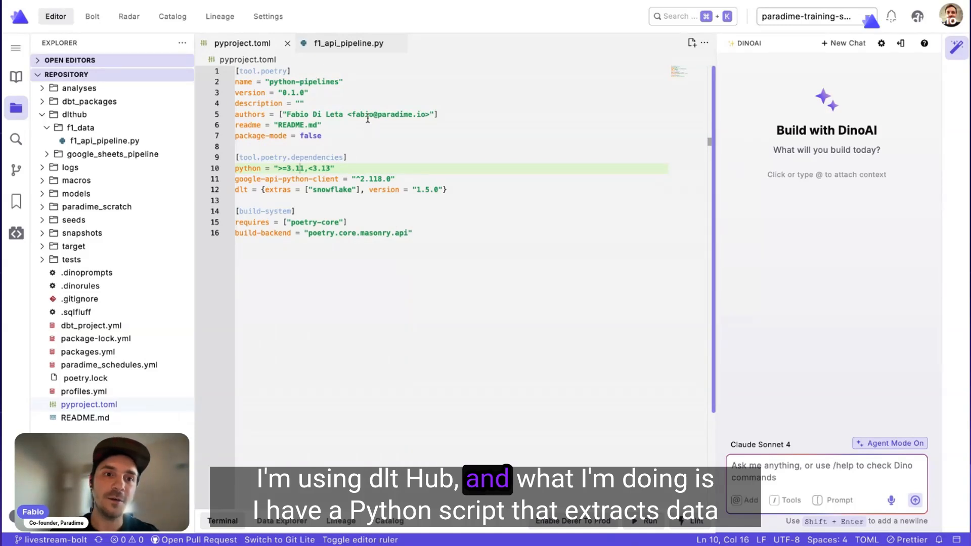
Open f1_api_pipeline.py and review its functions, including the one that fetches data from the OpenF1 API.
click(339, 43)
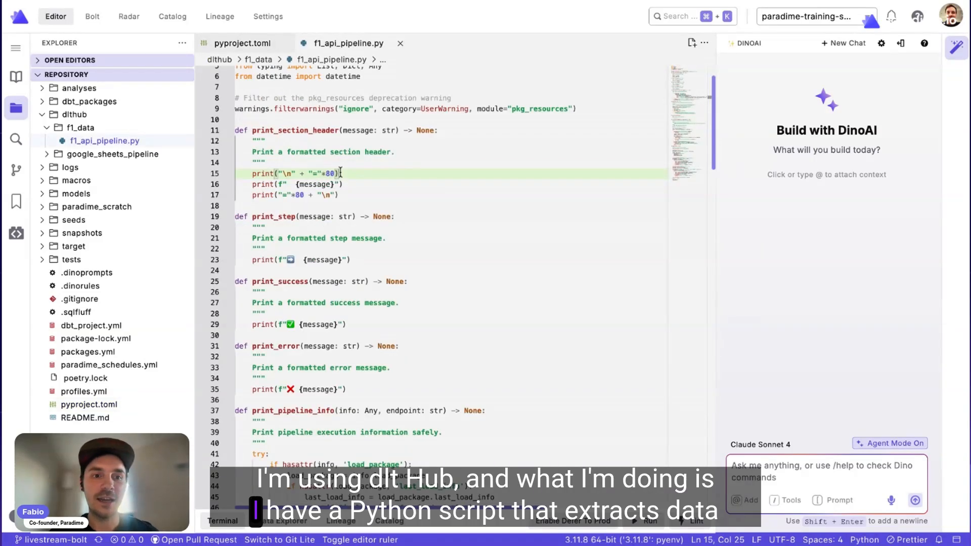
scroll(340, 173, up, 2)
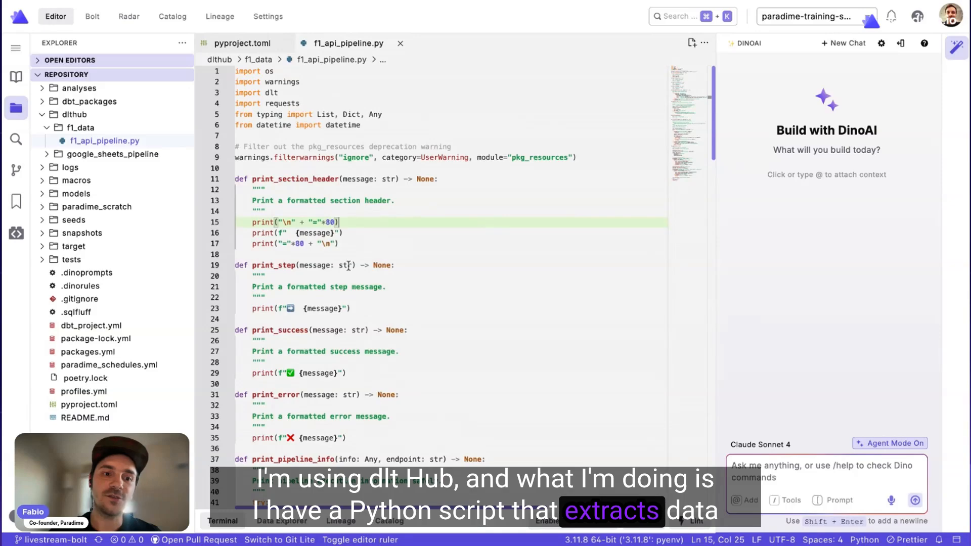
scroll(349, 266, down, 15)
scroll(349, 265, up, 2)
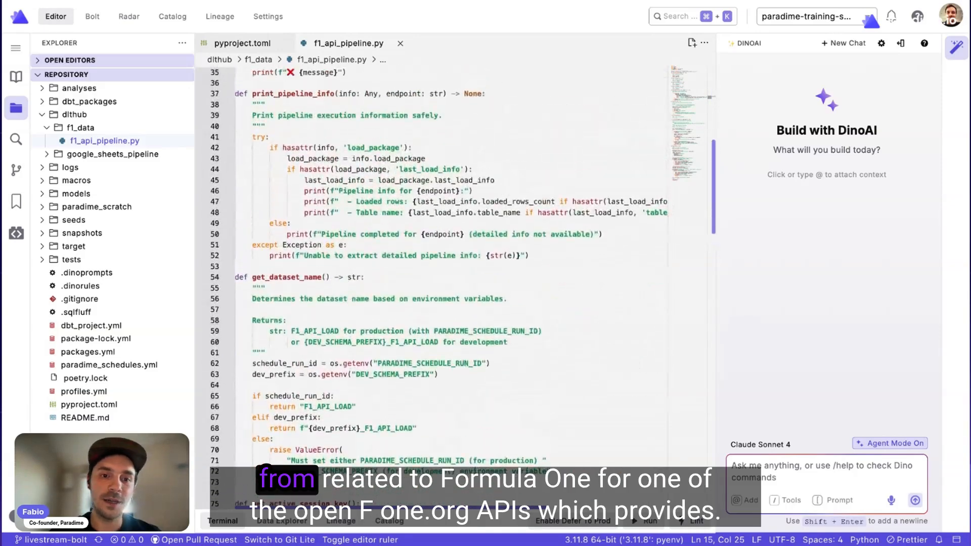
scroll(351, 291, down, 15)
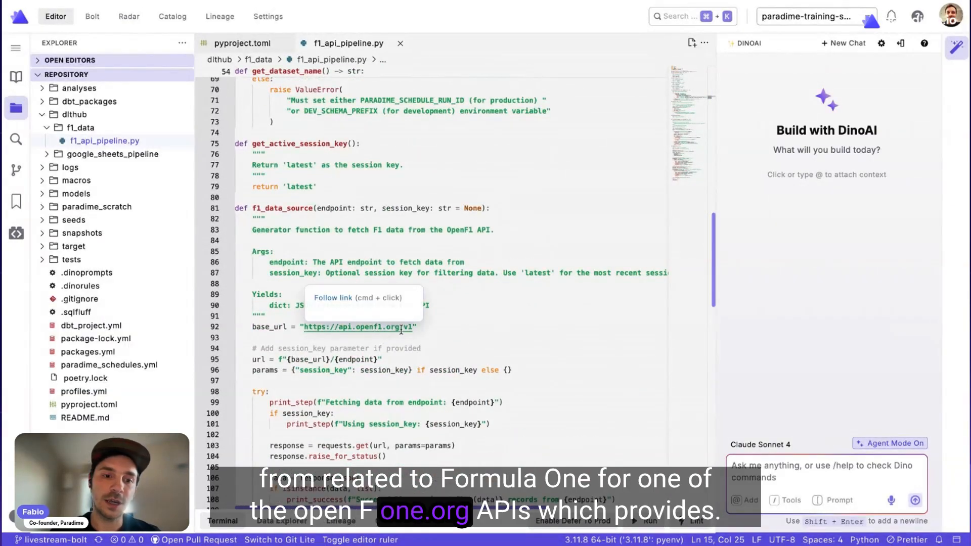
scroll(401, 330, down, 5)
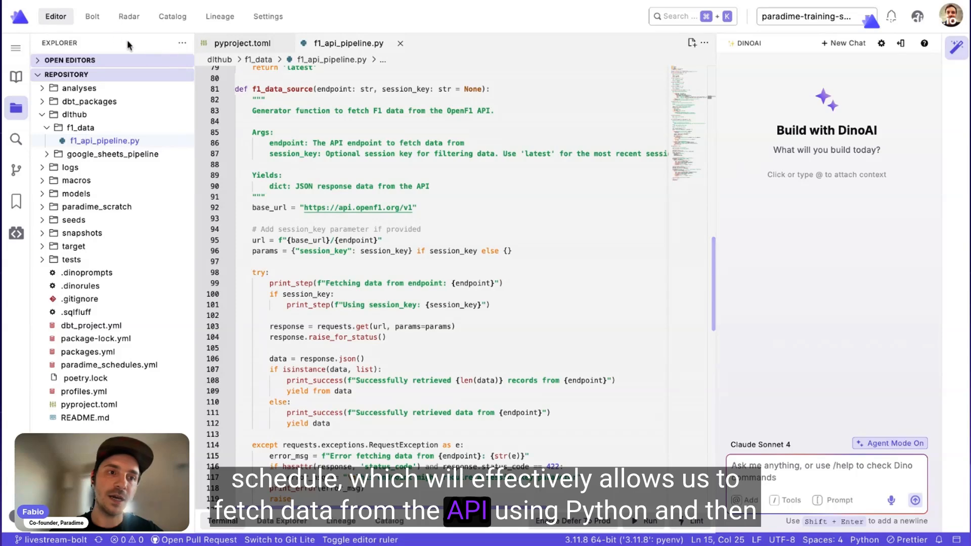
Create a new empty Bolt schedule and name it dlthub-demo-pipeline-python-f1.
click(93, 18)
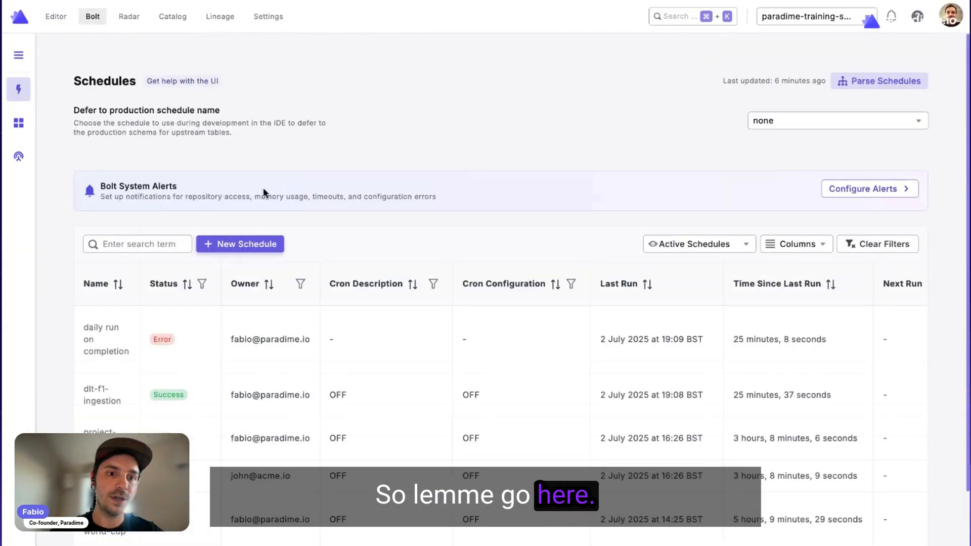
click(253, 245)
click(242, 105)
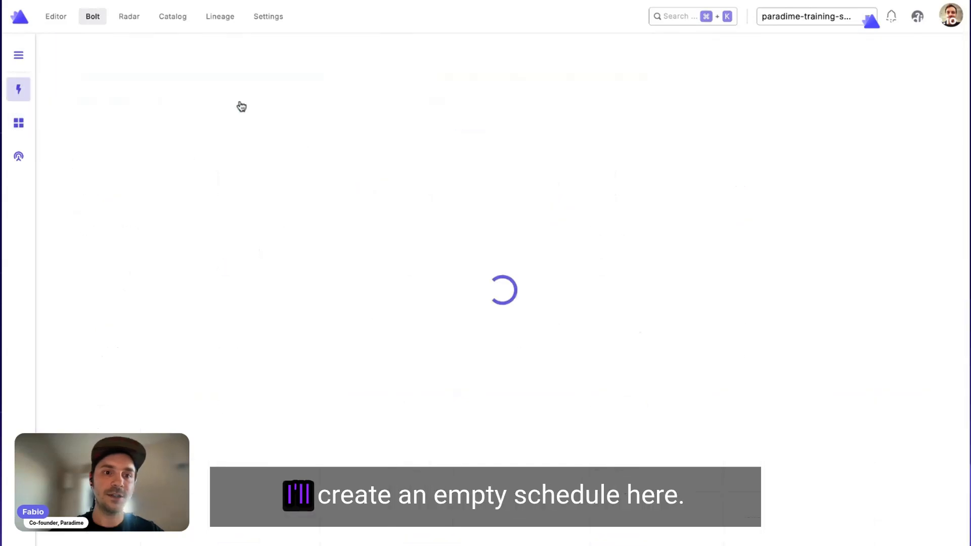
click(410, 286)
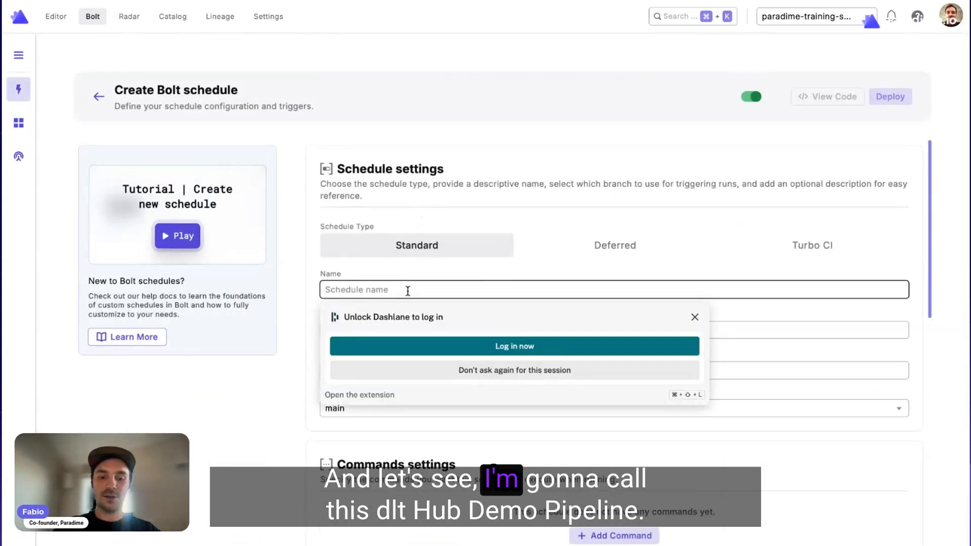
text(dlthub)
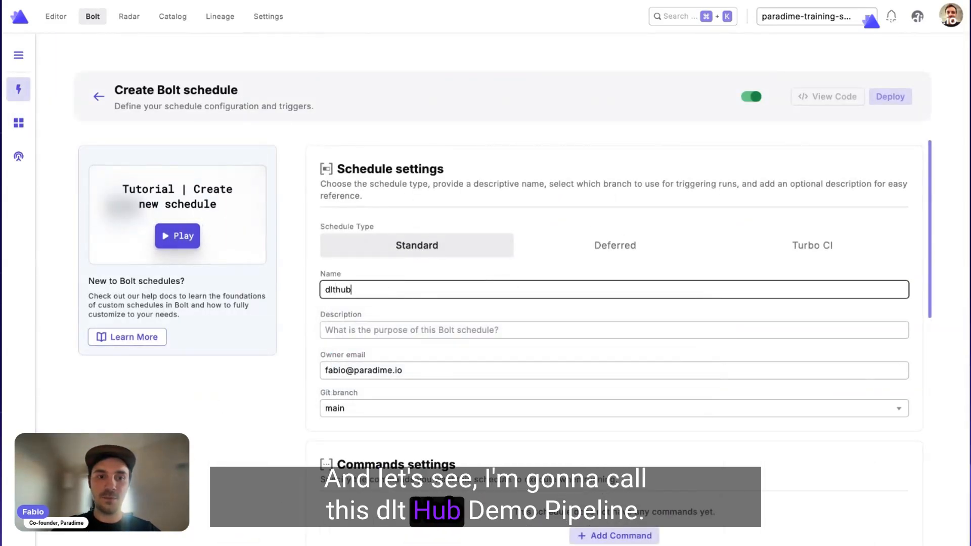
text(-demo-pi)
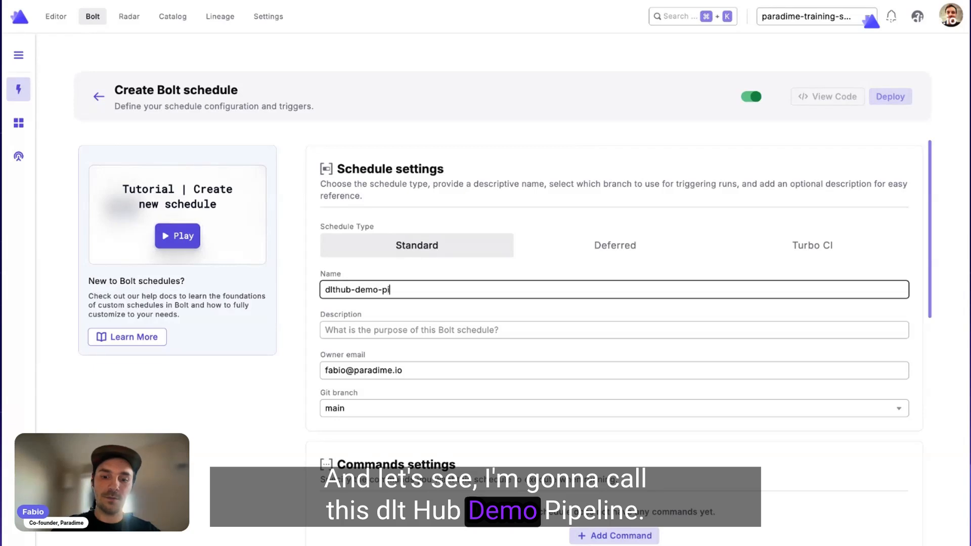
text(peline-python)
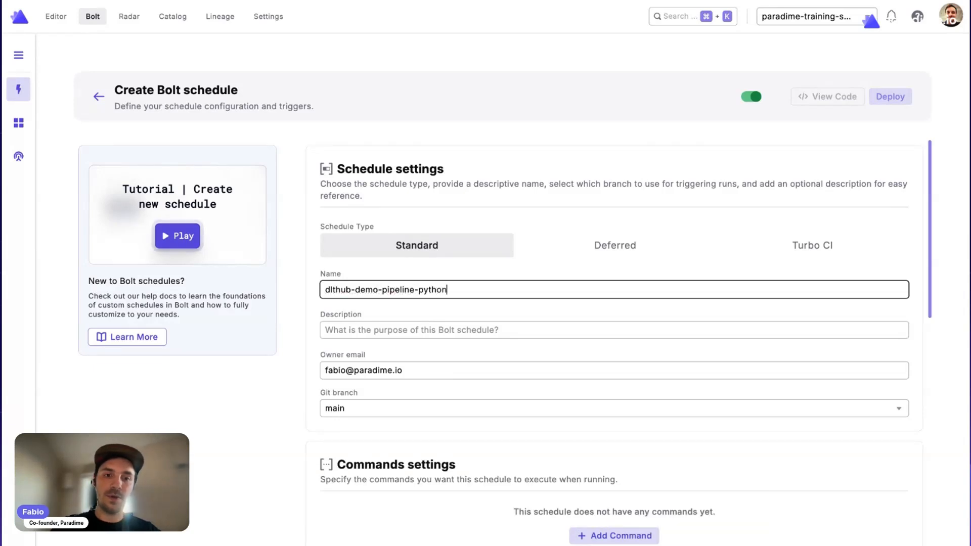
text(-f1)
Set the schedule's description to "loading data from F1 source into Snowflake".
click(380, 331)
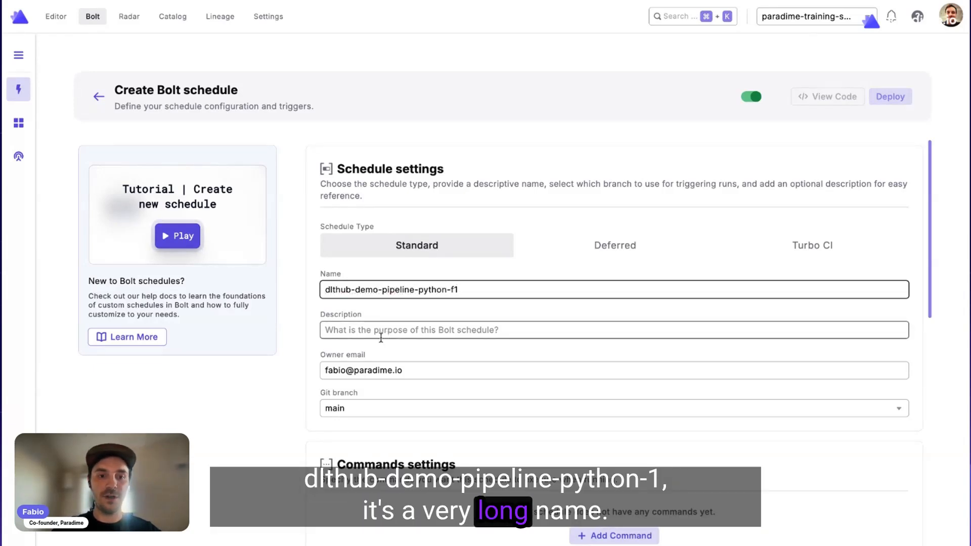
text(loading)
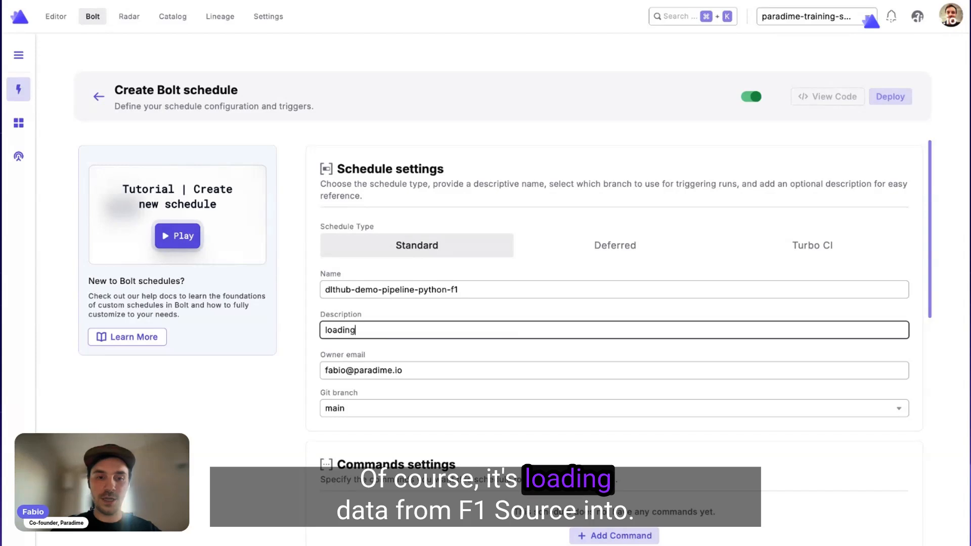
text( data from )
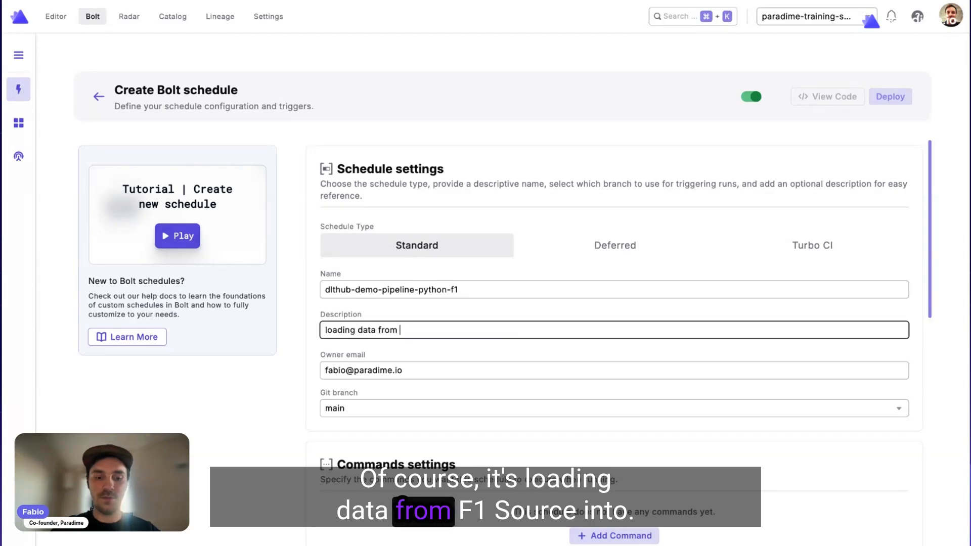
text(F1 soruce )
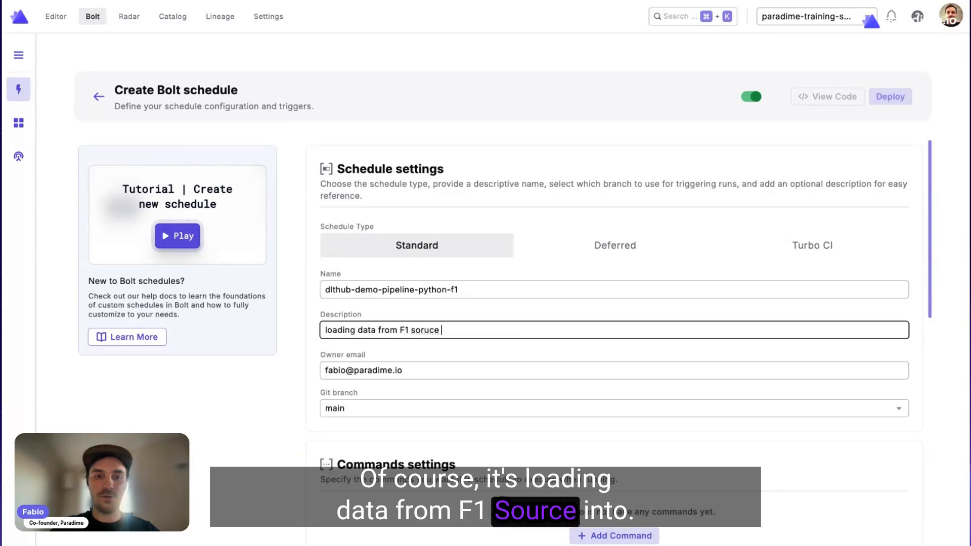
text(inurce into Snowflake)
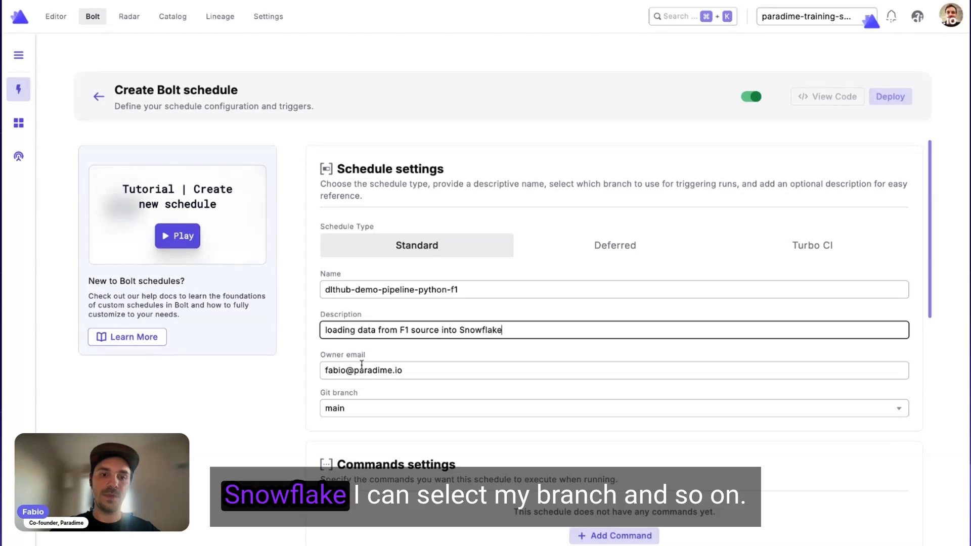
scroll(362, 364, down, 4)
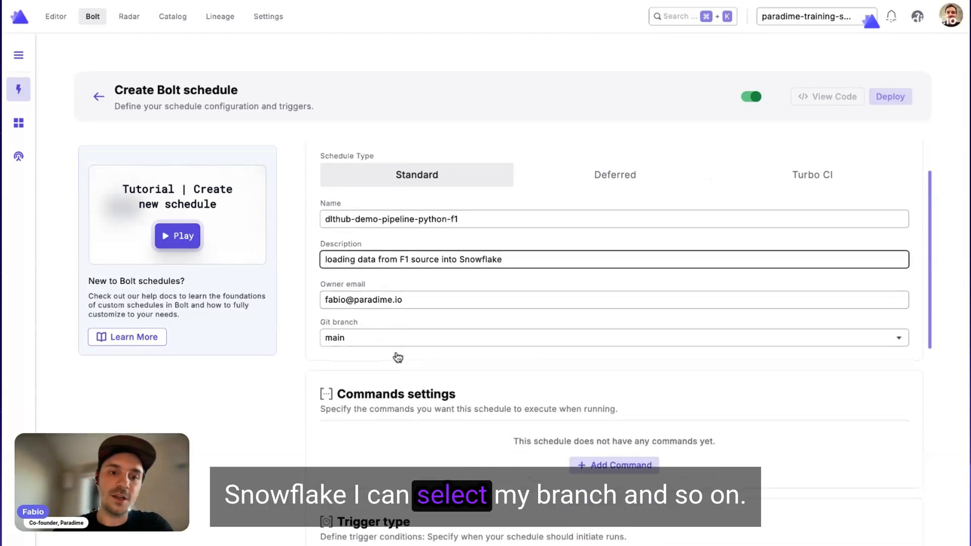
text(e)
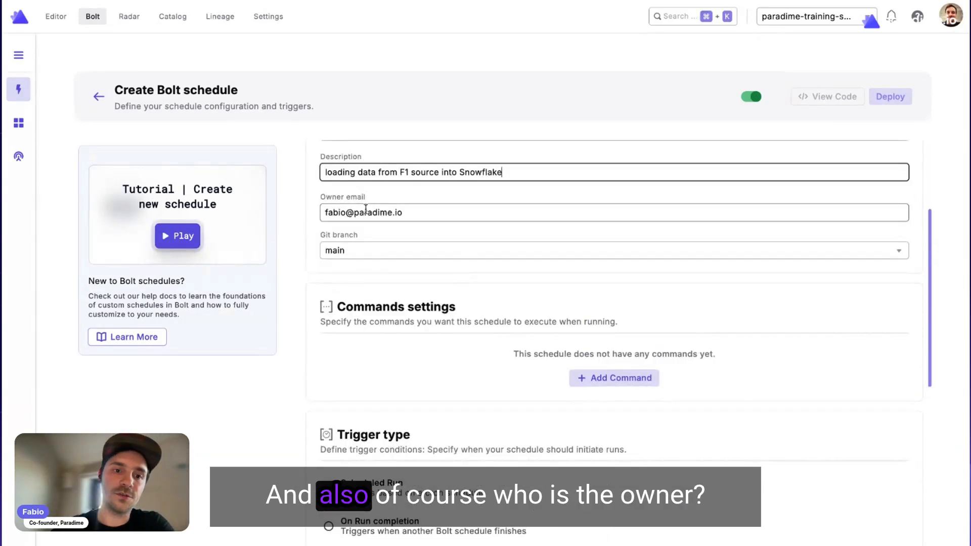
Add two Python Script commands to the schedule: "poetry install" and "poetry run python dlthub/f1_data/f1_api_pipeline.py".
click(612, 383)
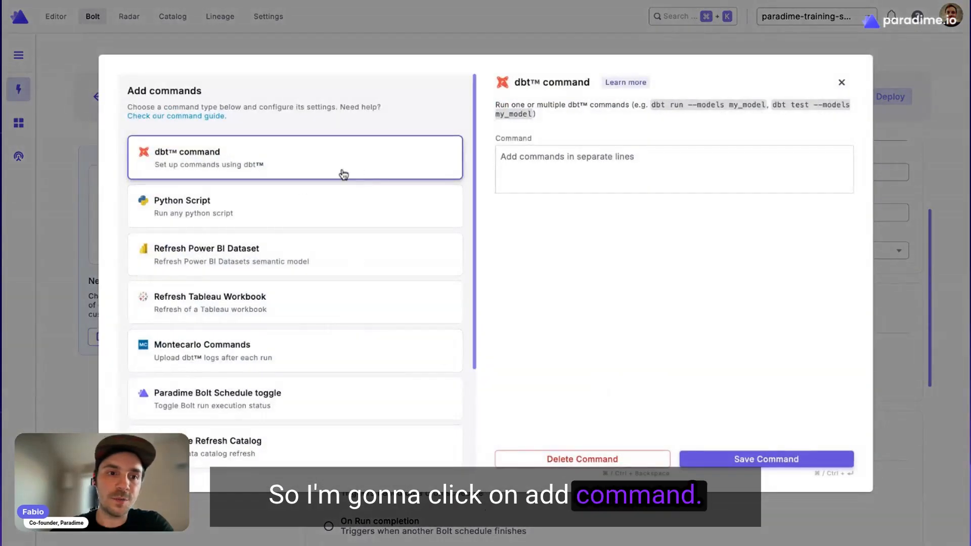
click(282, 209)
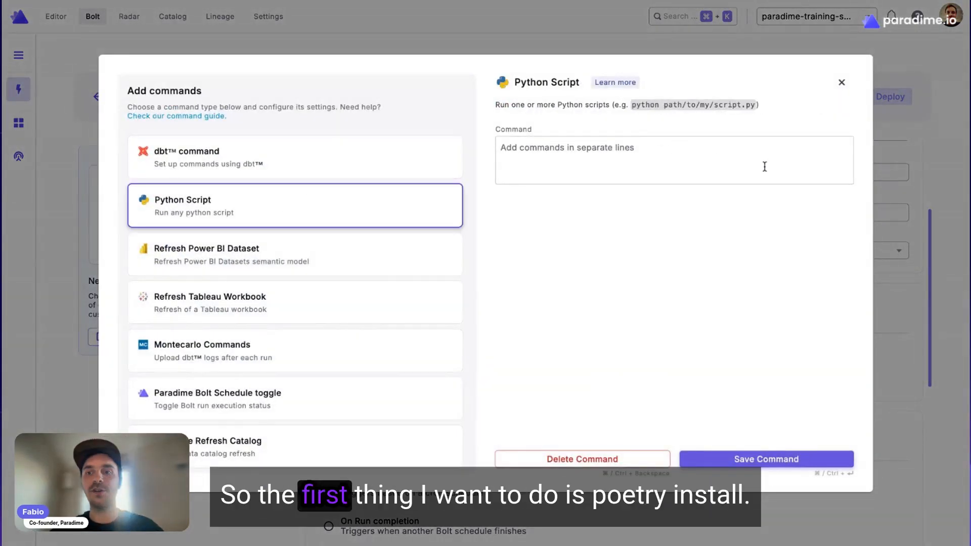
click(695, 157)
text(poetr)
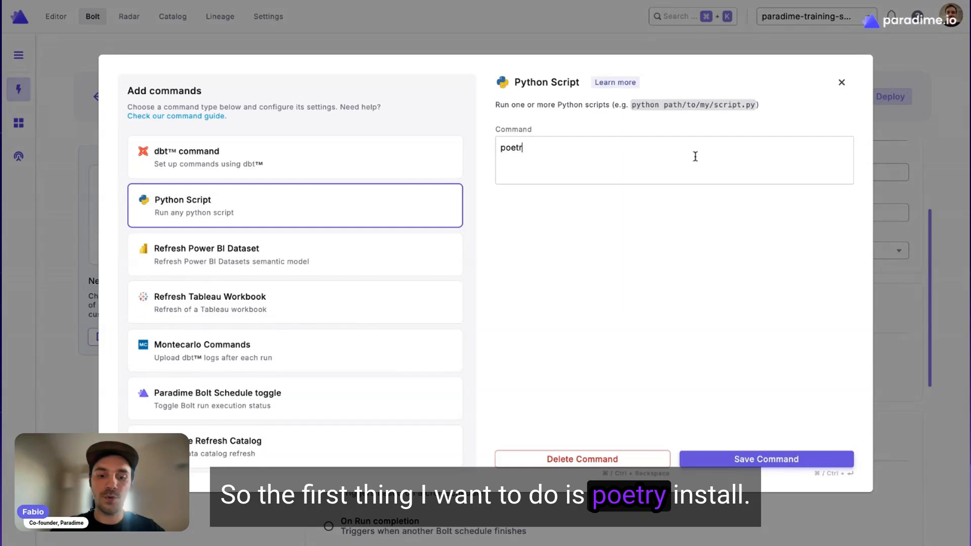
text(y install)
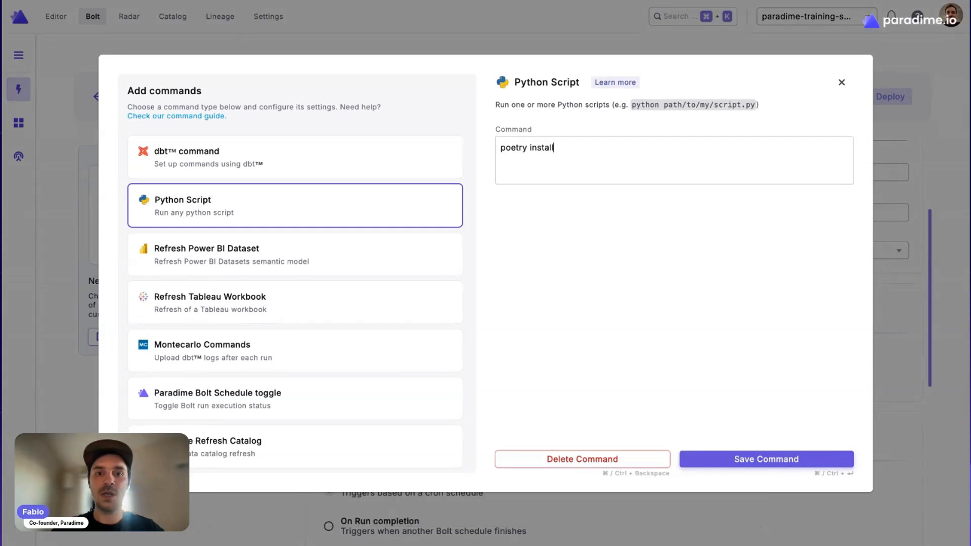
click(767, 461)
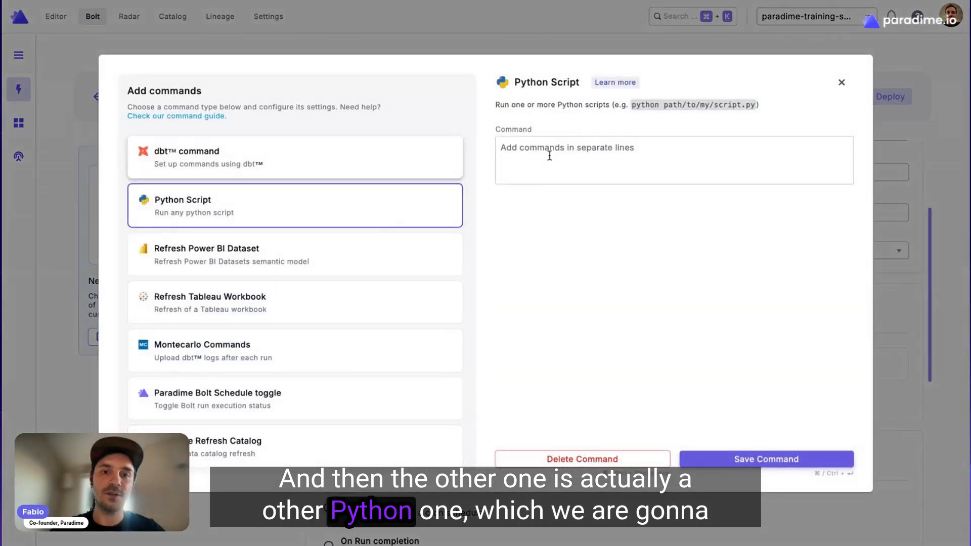
text(poetry run python dlthub/f1_data/f1_api_pipeline.py)
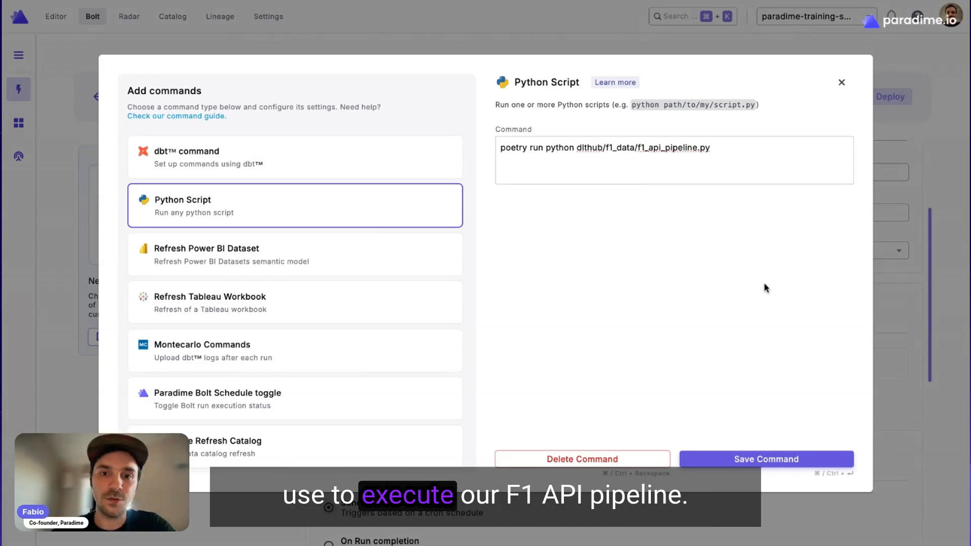
click(744, 459)
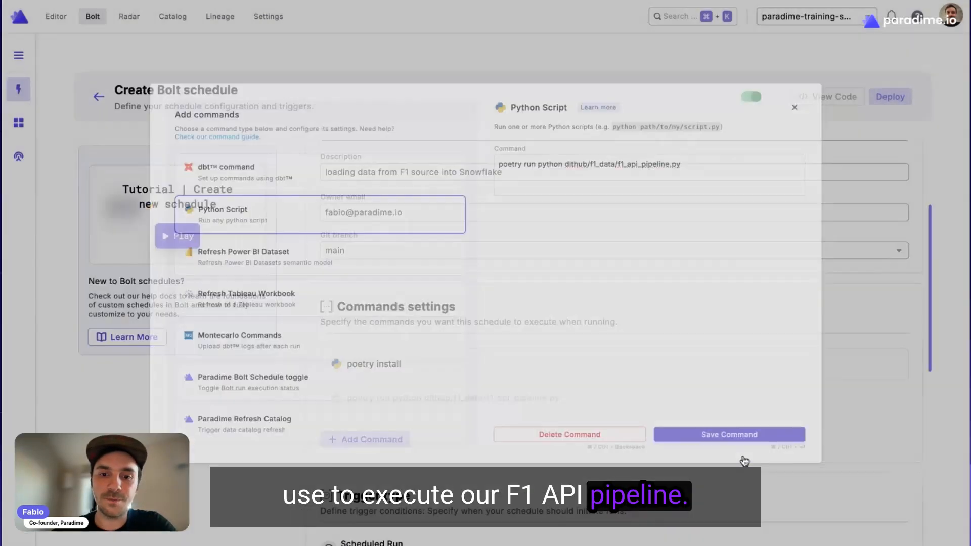
Apply the cron preset "Every day at 08:00 UTC" to the scheduled run and set its timezone to America/Los_Angeles.
scroll(756, 289, down, 1)
scroll(756, 290, down, 5)
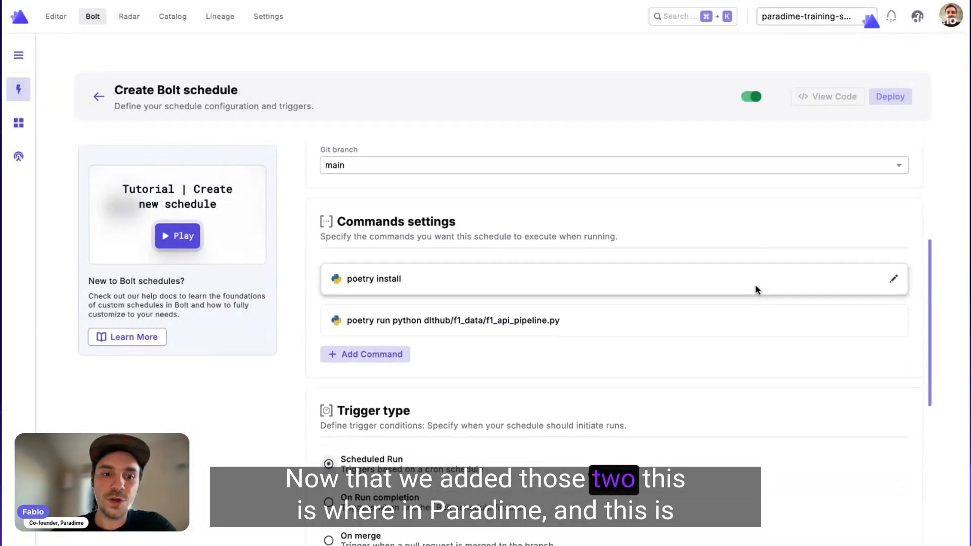
scroll(573, 308, down, 1)
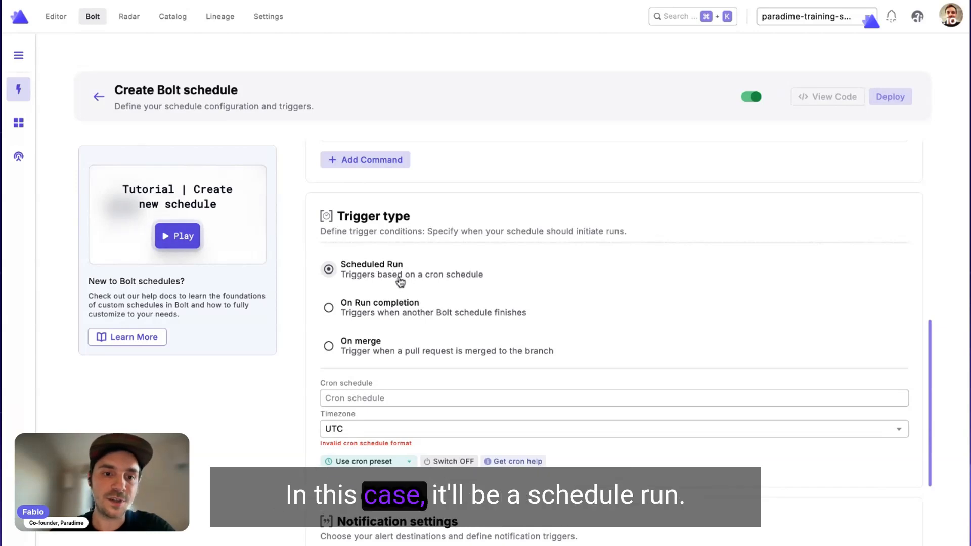
click(376, 462)
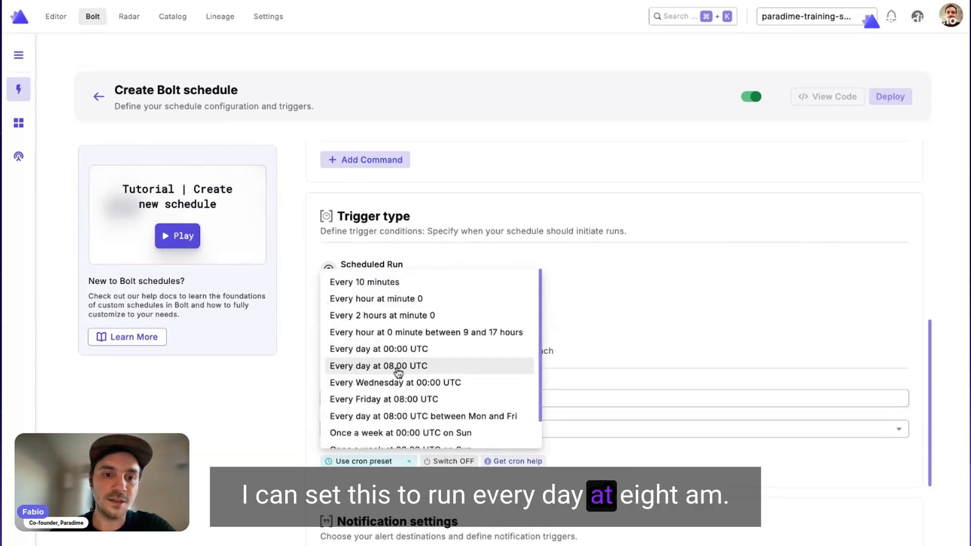
click(399, 366)
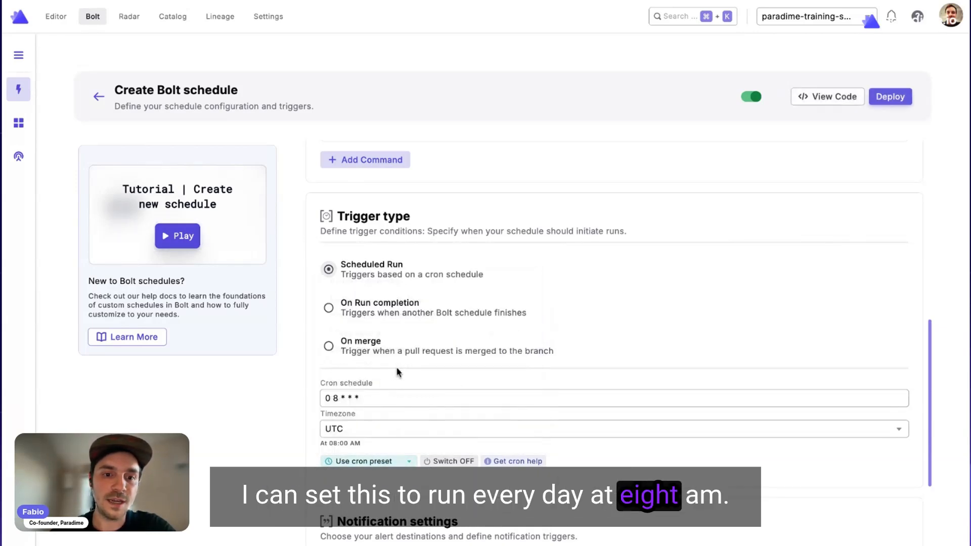
click(377, 432)
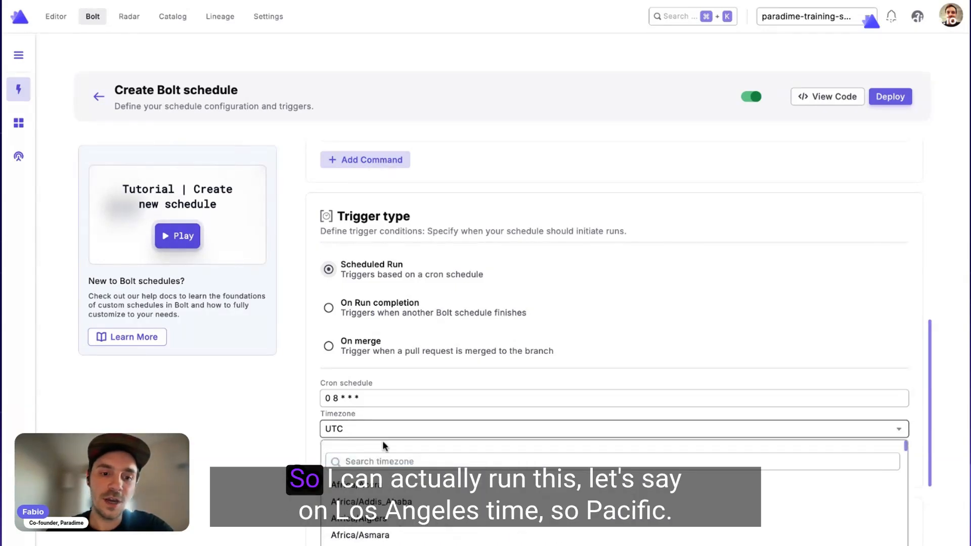
click(377, 461)
text(los)
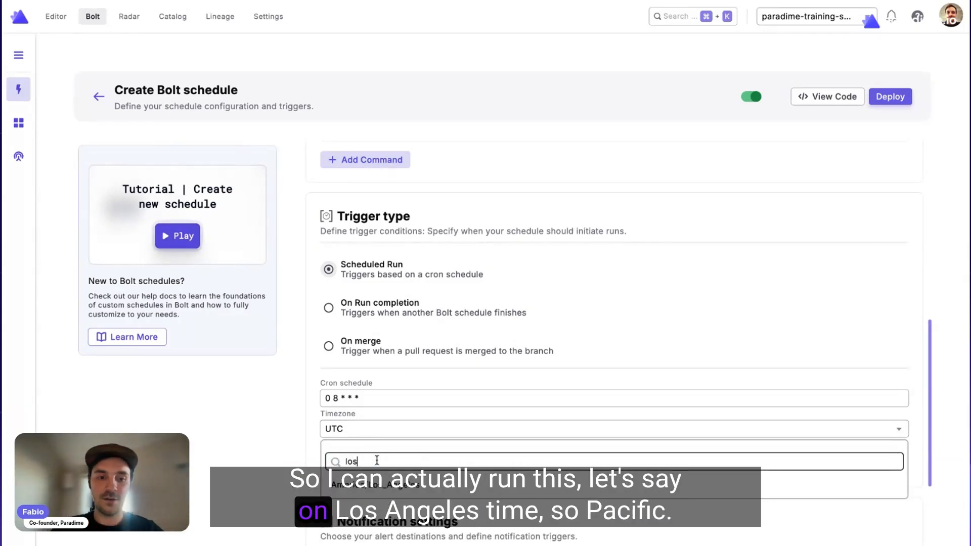
click(374, 484)
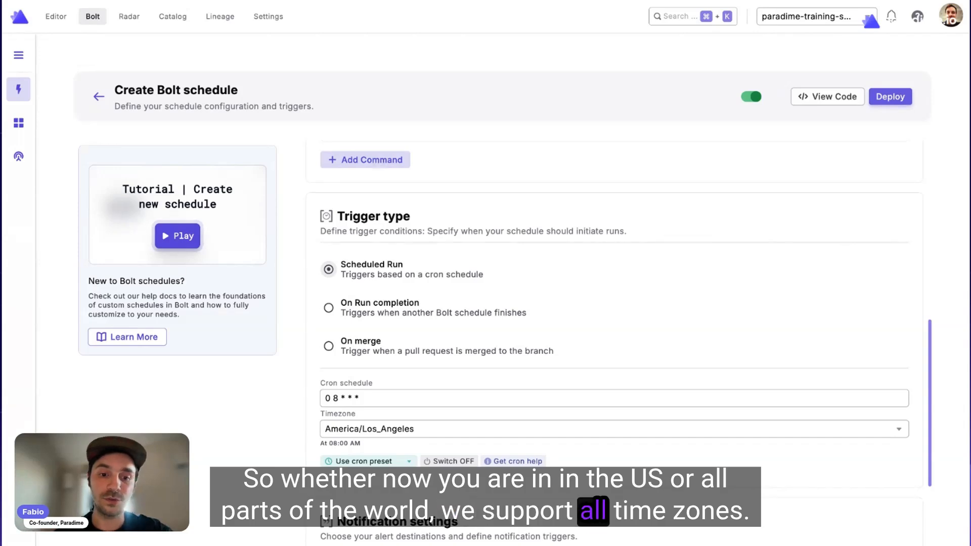
Examine the schedule's notification settings, in particular the SLA threshold.
scroll(615, 329, down, 1)
scroll(411, 420, down, 2)
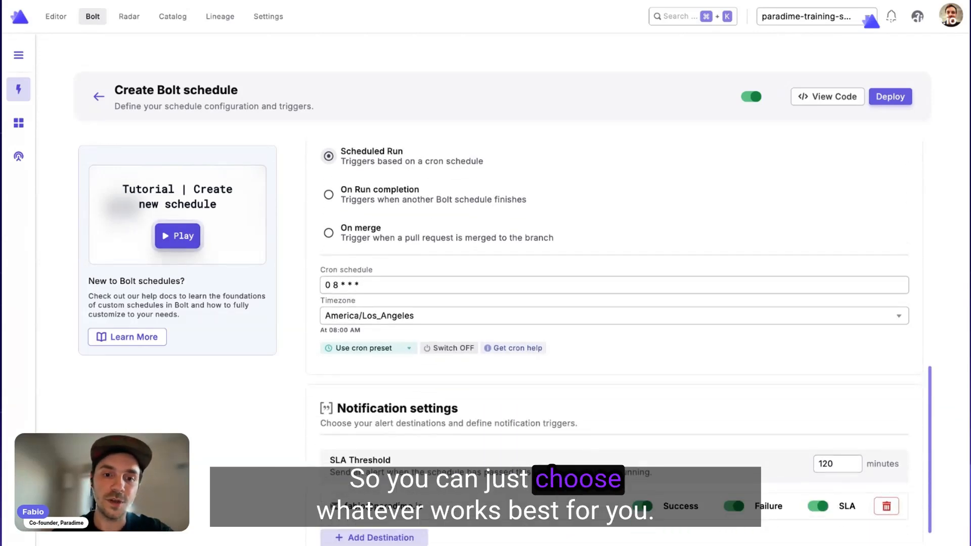
scroll(410, 420, down, 1)
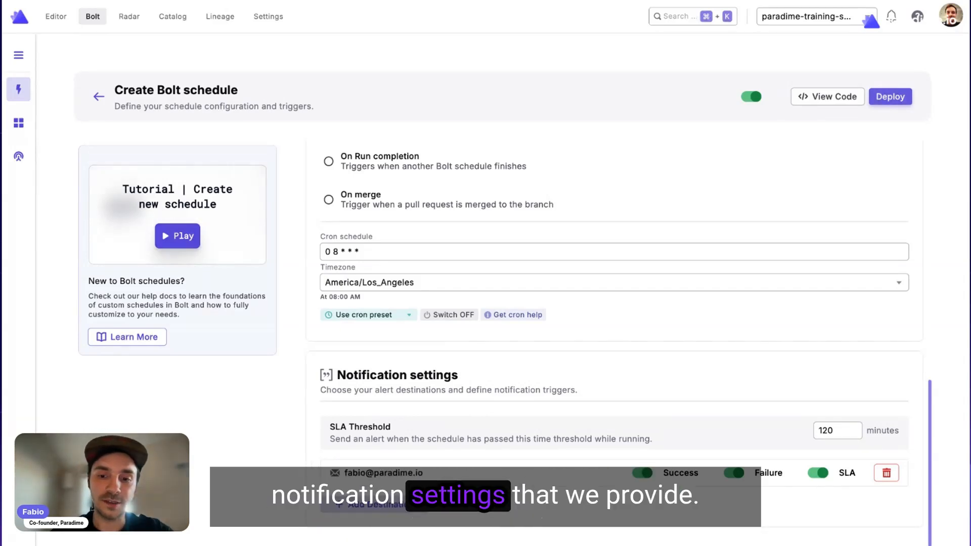
double_click(372, 430)
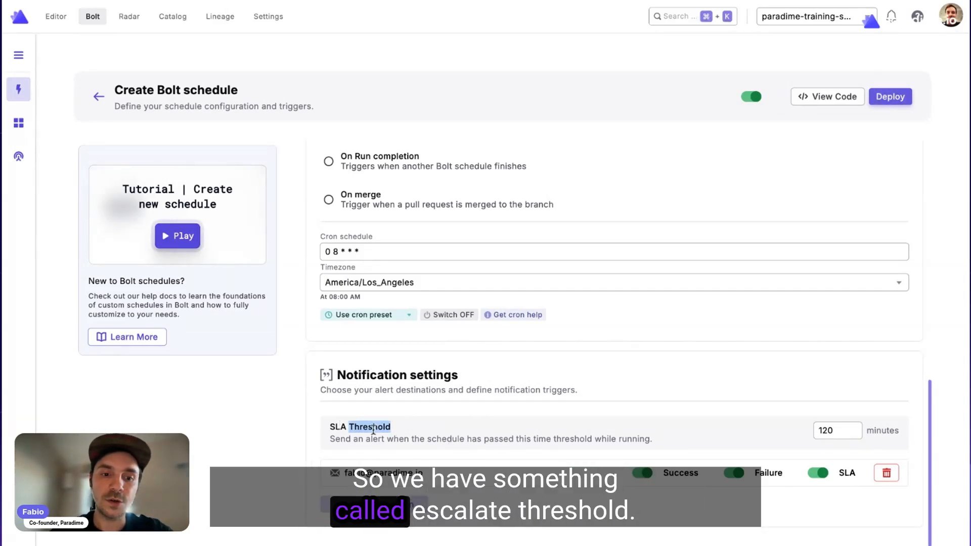
Set the SLA threshold to 15 minutes and add an email destination with the colleague's address, enabling Failure and SLA alerts for it.
double_click(820, 430)
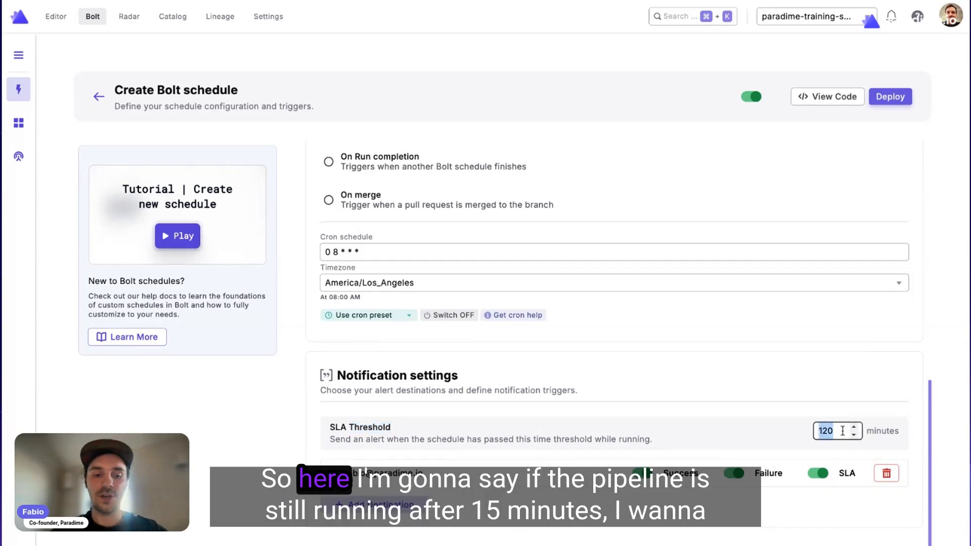
click(731, 437)
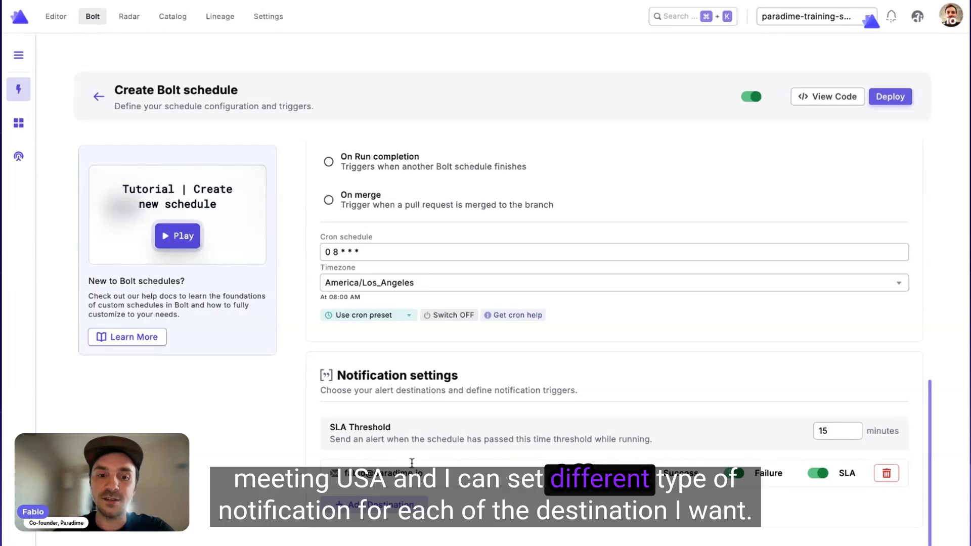
click(402, 502)
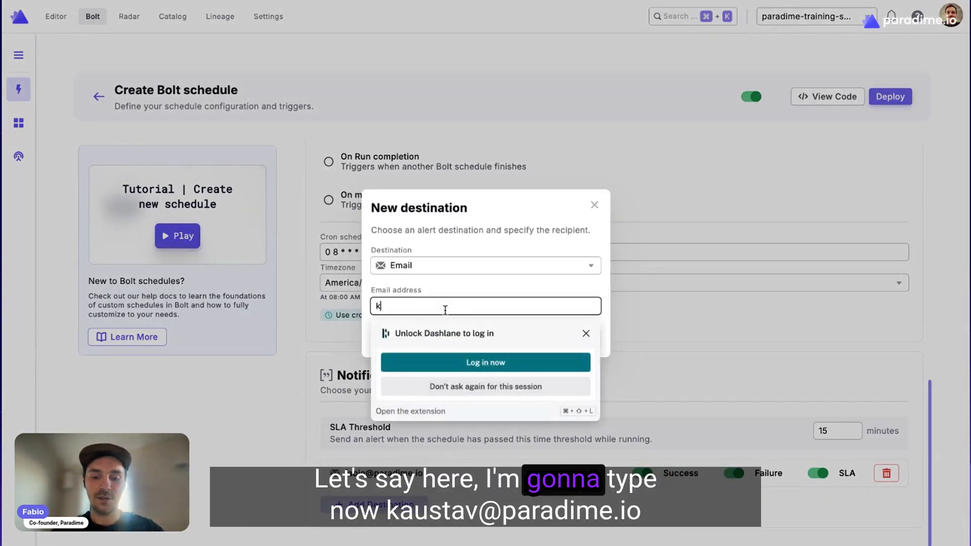
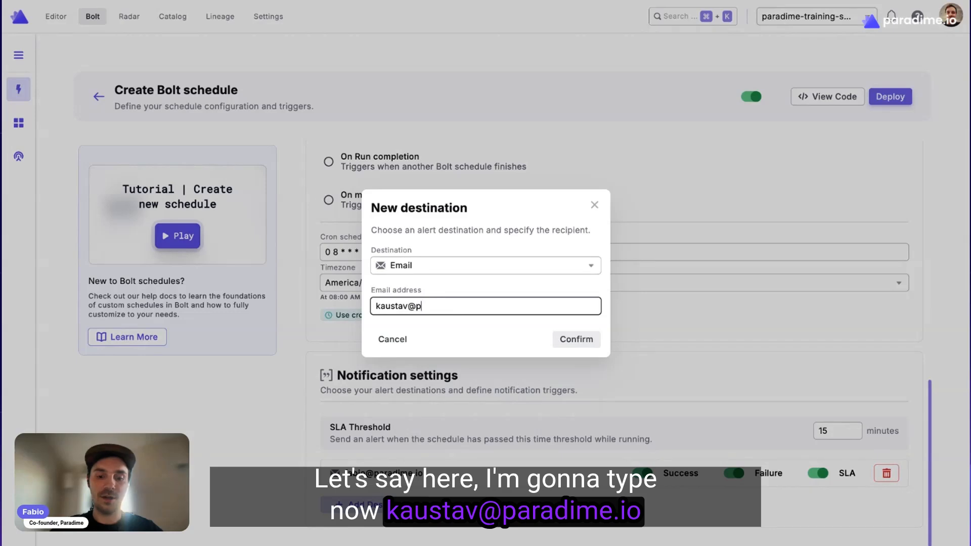
click(571, 339)
scroll(672, 400, down, 1)
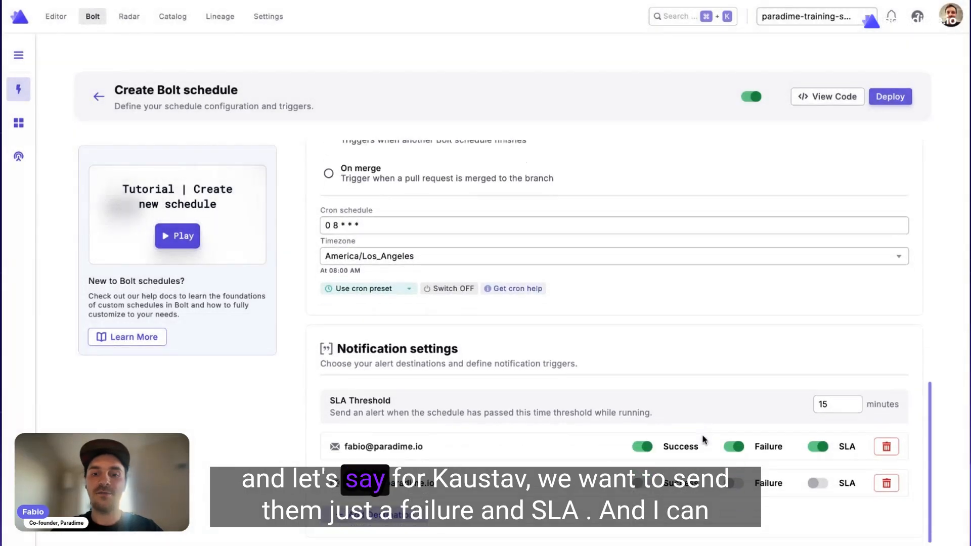
click(734, 484)
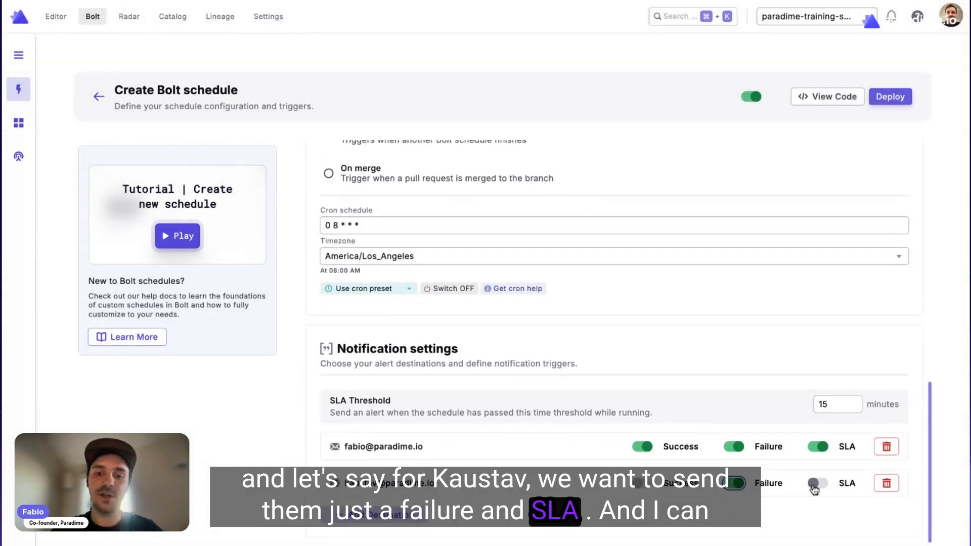
Add the Slack channel #tmp-alert-testing as a notification destination with Success, Failure and SLA alerts enabled.
click(412, 516)
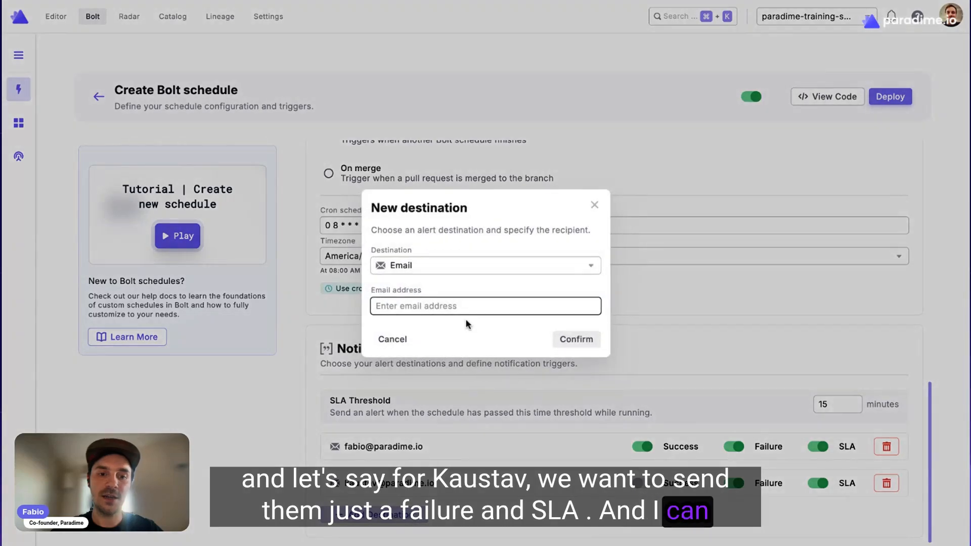
click(446, 265)
click(438, 307)
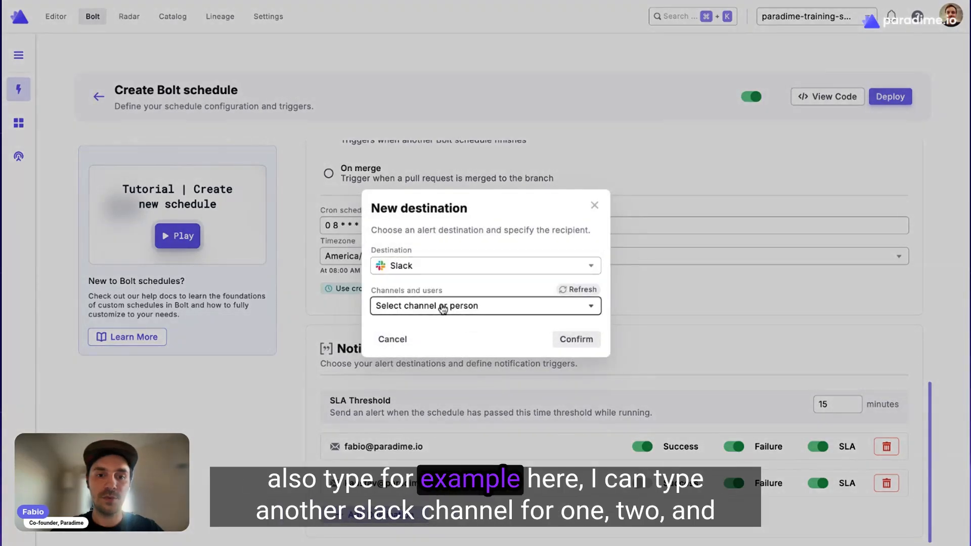
click(440, 305)
text(mp)
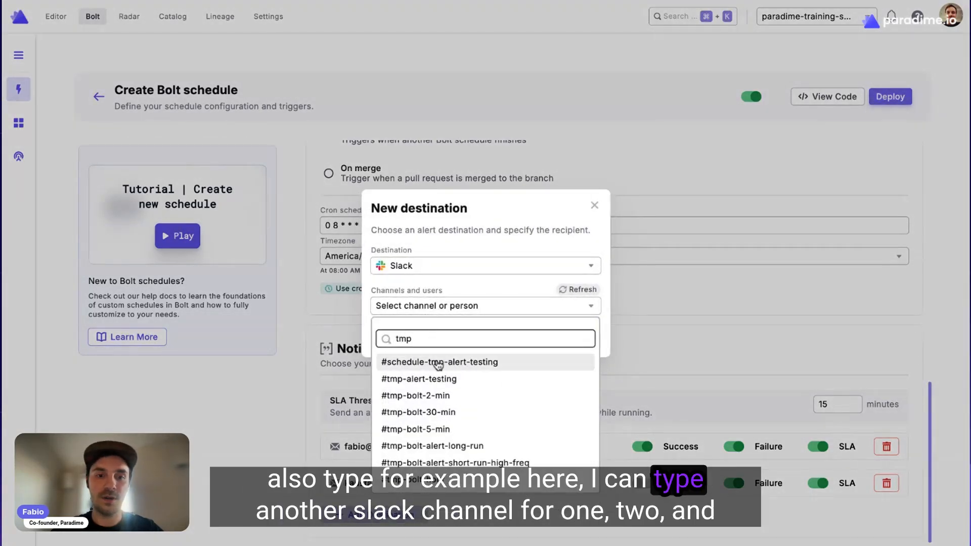
click(440, 376)
click(559, 328)
click(642, 519)
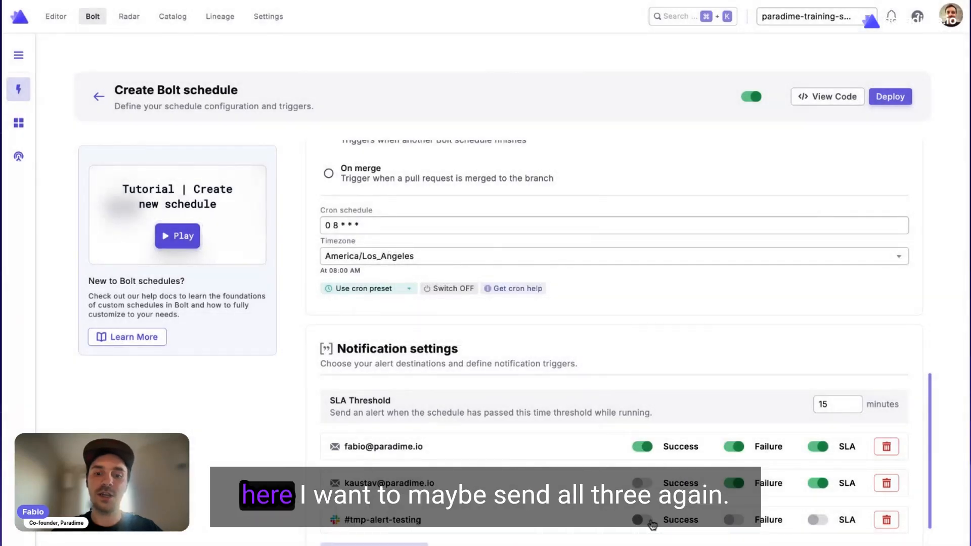
click(825, 521)
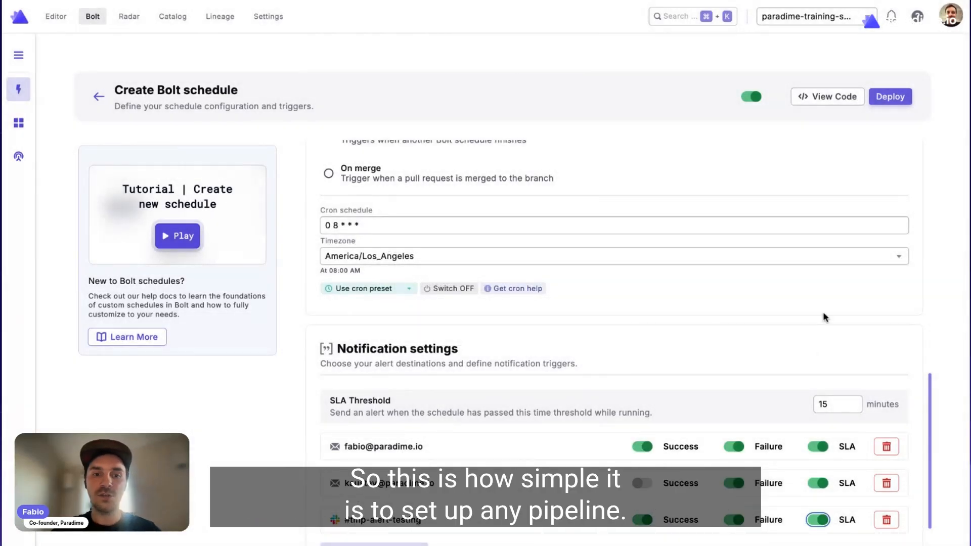
Deploy the new schedule and start a manual run of dlthub-demo-pipeline-python-f1.
scroll(823, 311, up, 5)
scroll(824, 313, up, 4)
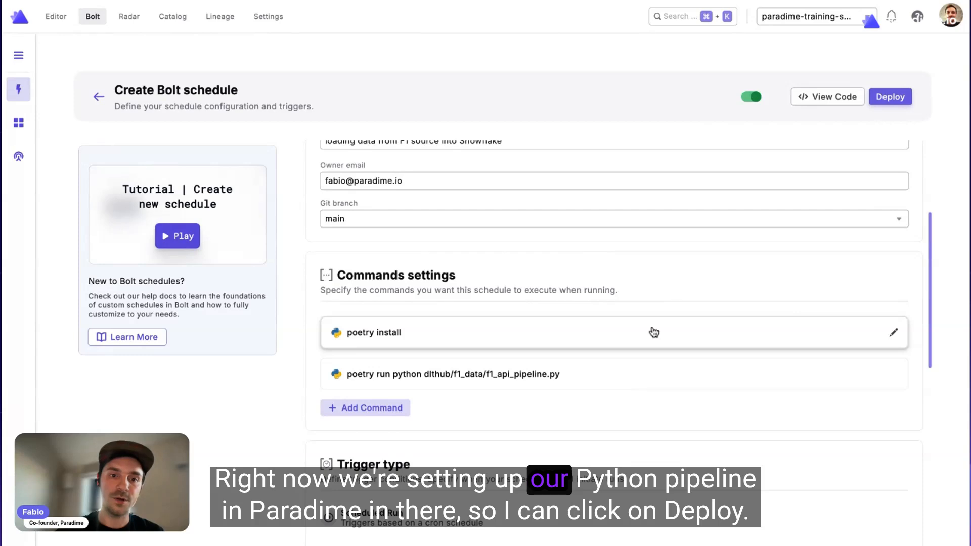
scroll(654, 332, up, 3)
scroll(837, 187, up, 1)
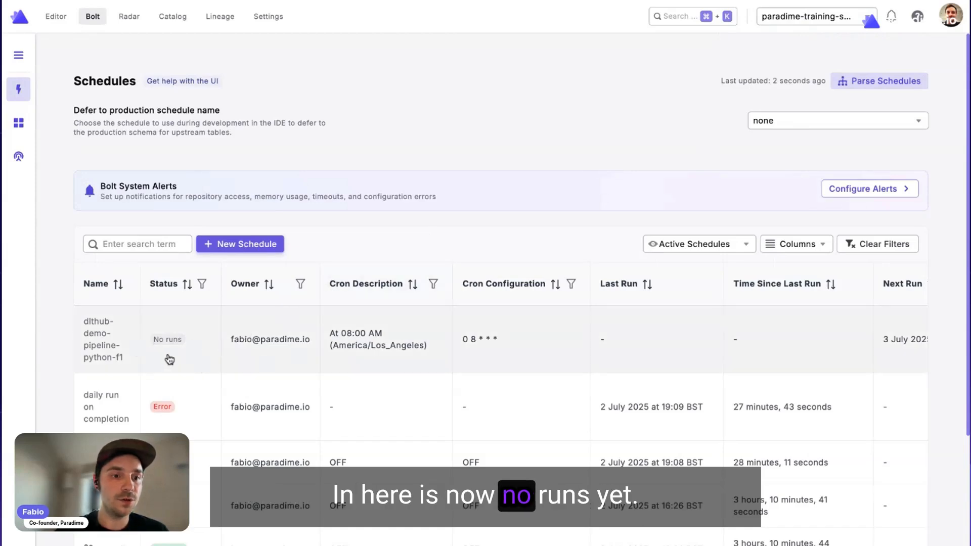
click(190, 349)
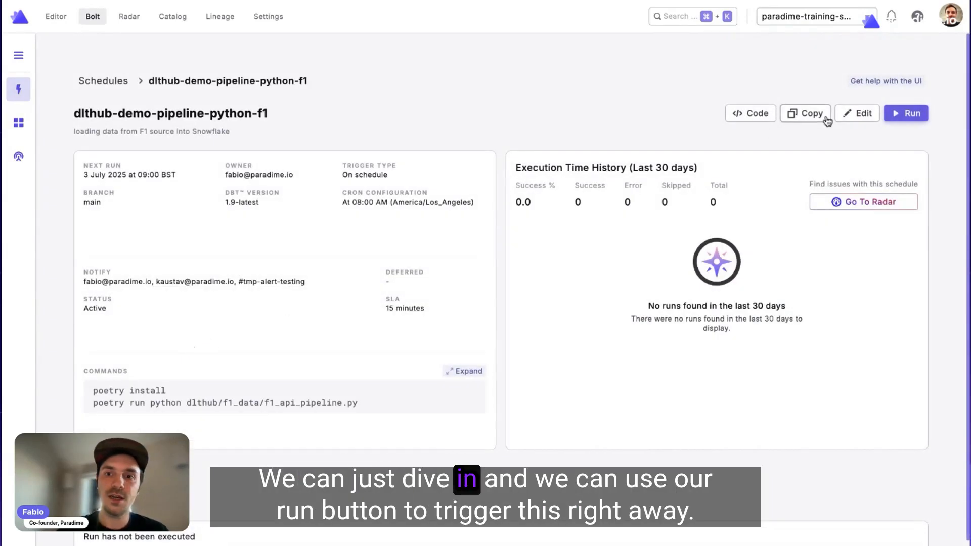
click(909, 115)
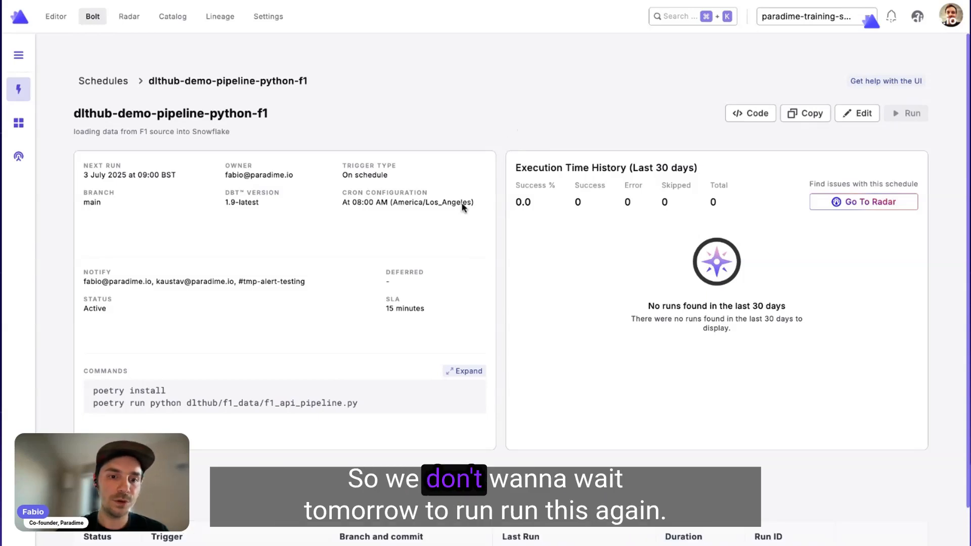
Open the run in progress from the run history and examine the console logs of its poetry install command.
scroll(398, 336, down, 1)
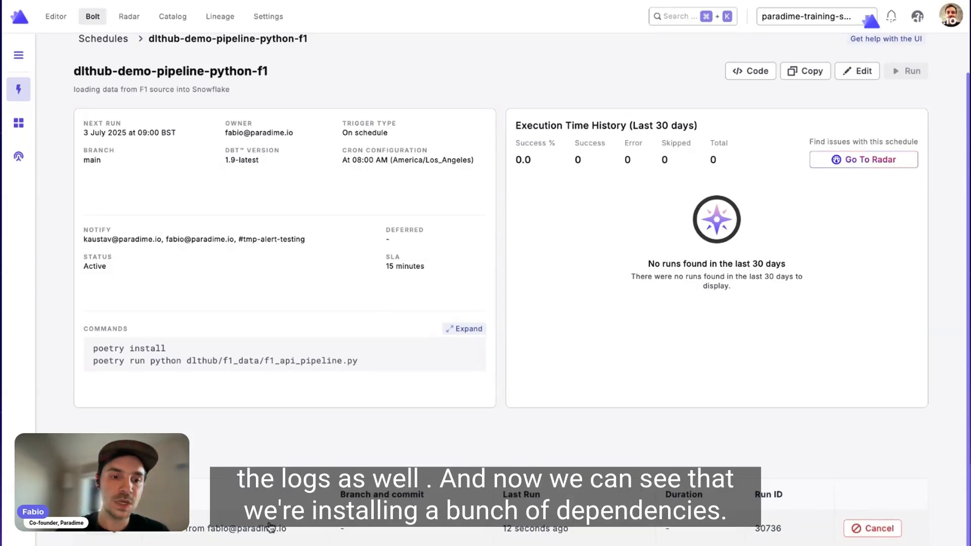
click(324, 531)
scroll(336, 321, down, 10)
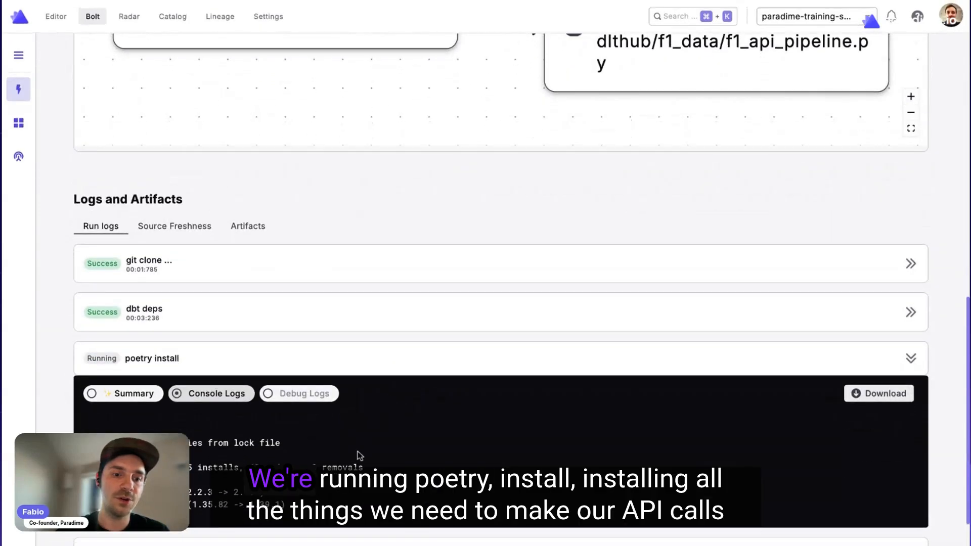
scroll(379, 415, down, 1)
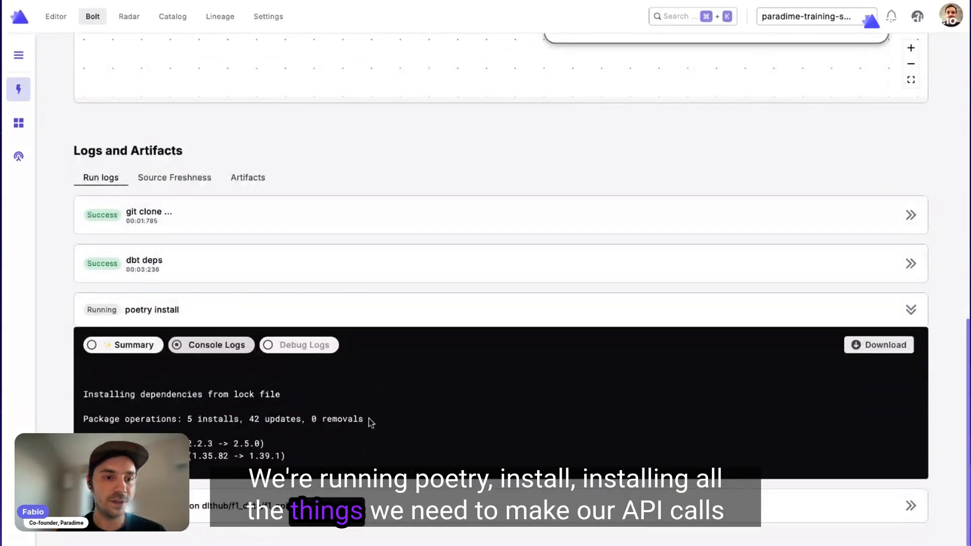
scroll(375, 415, down, 2)
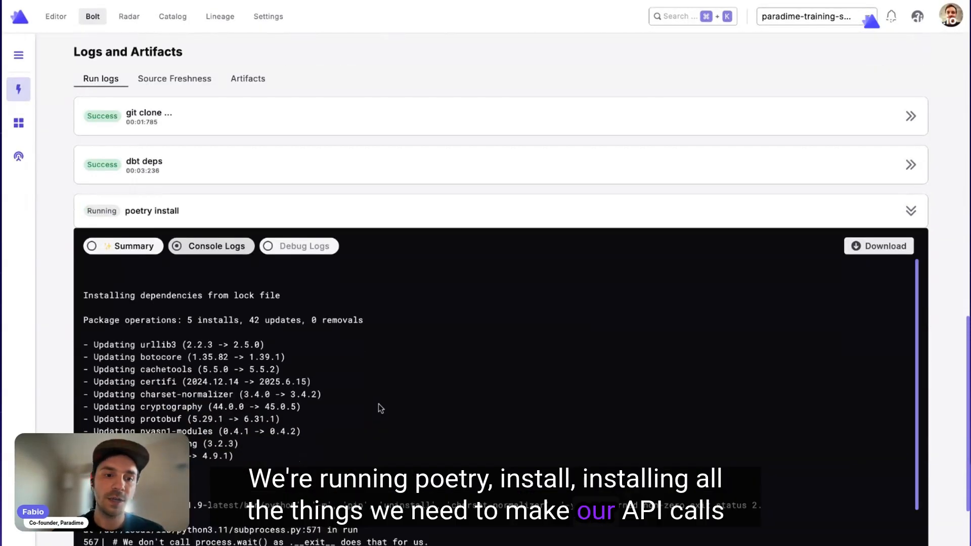
scroll(378, 403, down, 5)
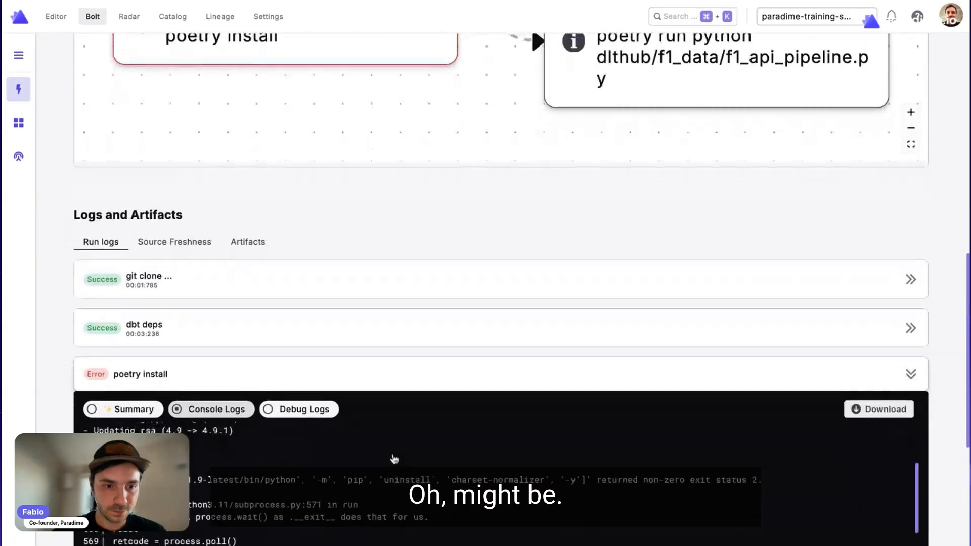
scroll(394, 459, down, 6)
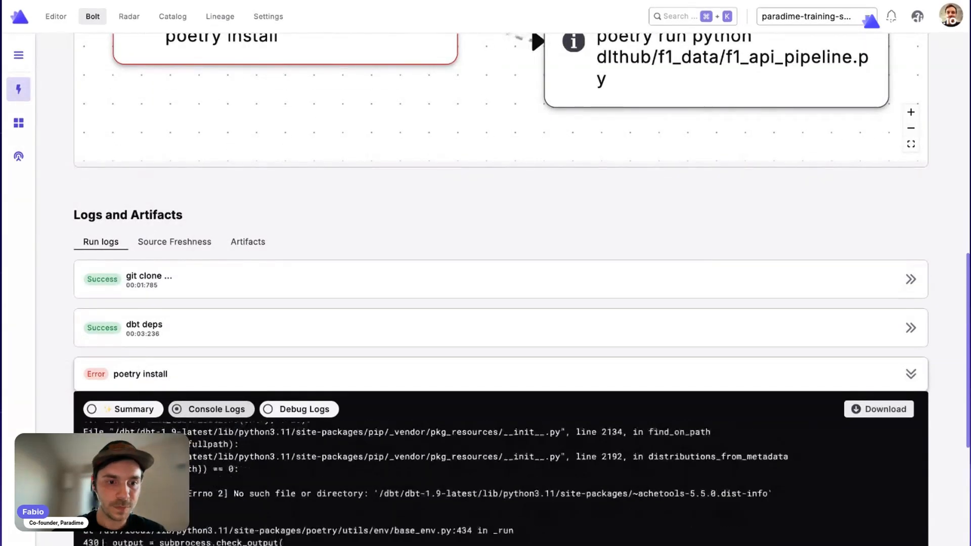
scroll(390, 428, down, 5)
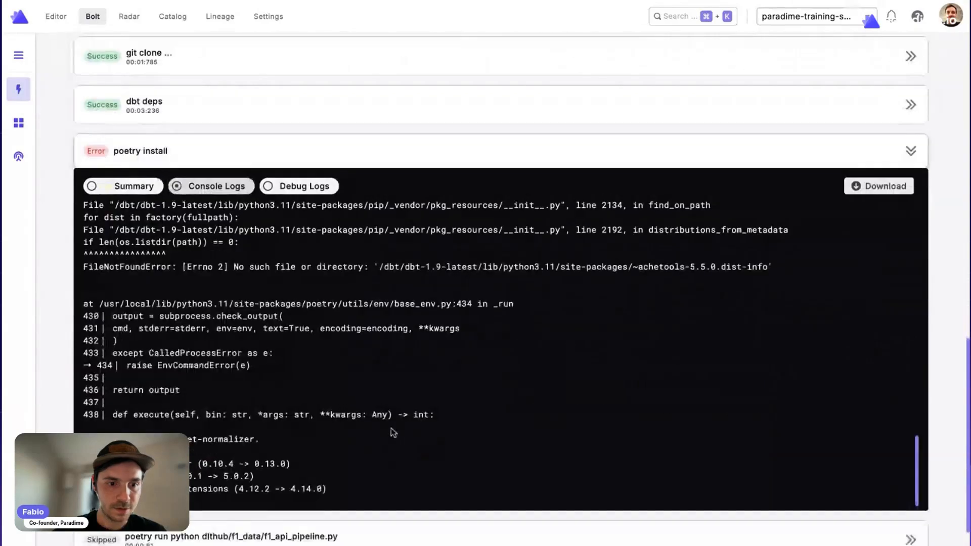
scroll(391, 427, up, 20)
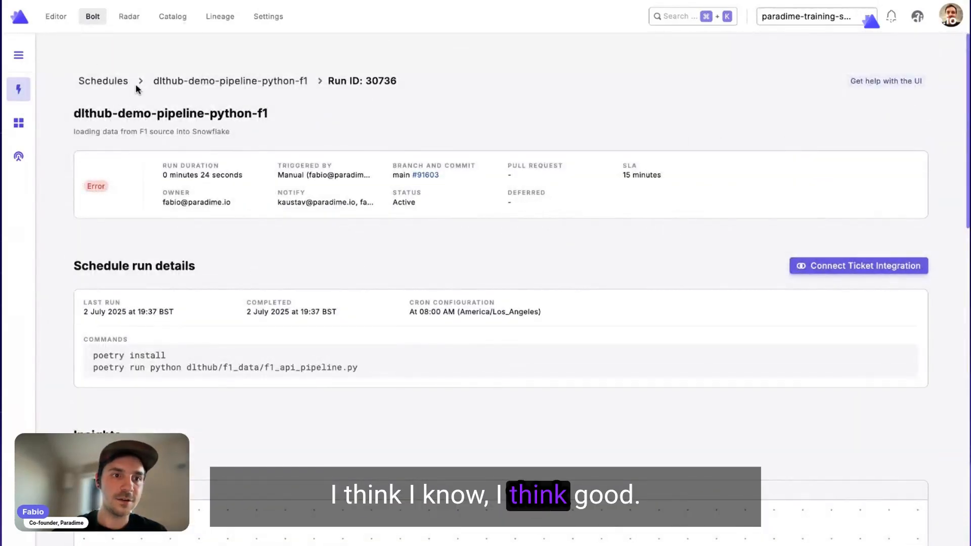
Return to the schedules list and open the latest successful run of the dlt-f1-ingestion schedule.
click(169, 83)
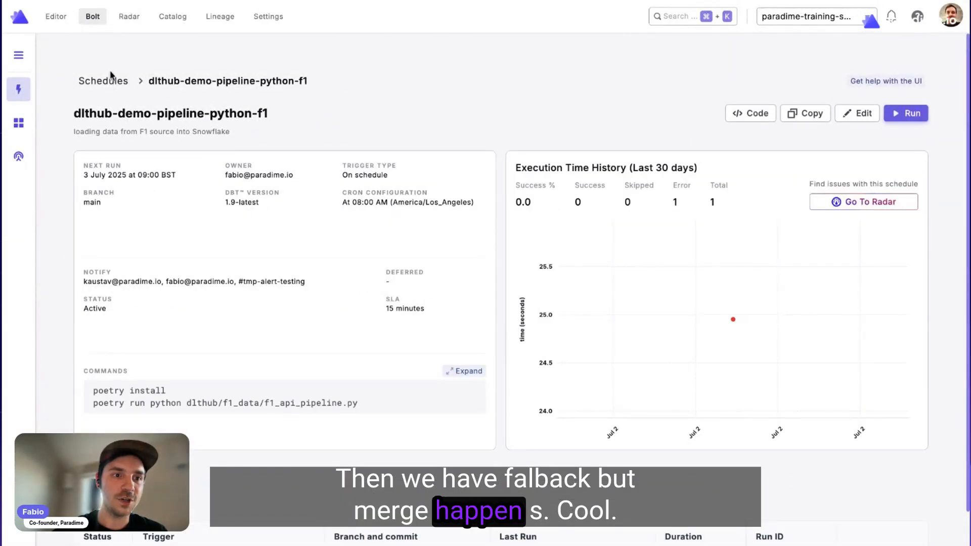
click(111, 89)
scroll(225, 426, down, 2)
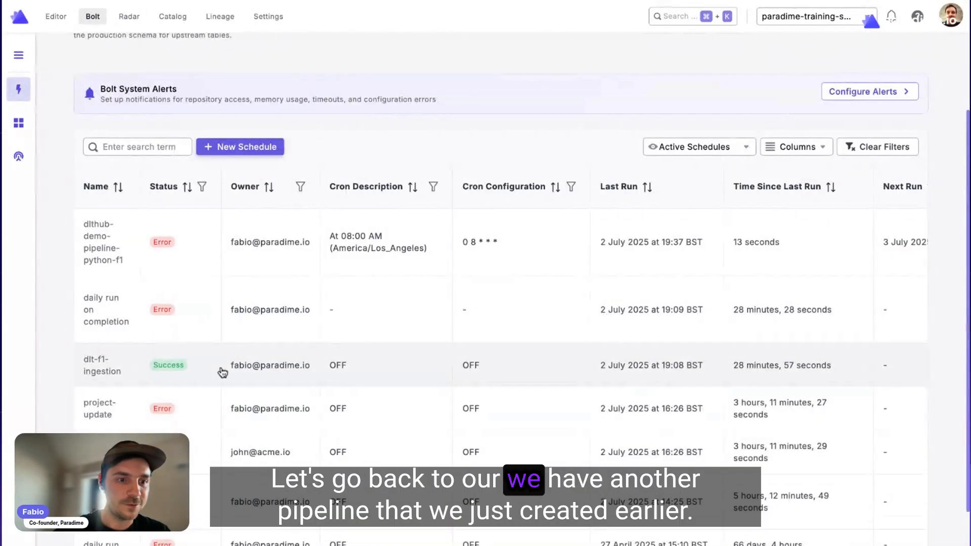
click(223, 373)
scroll(290, 317, down, 4)
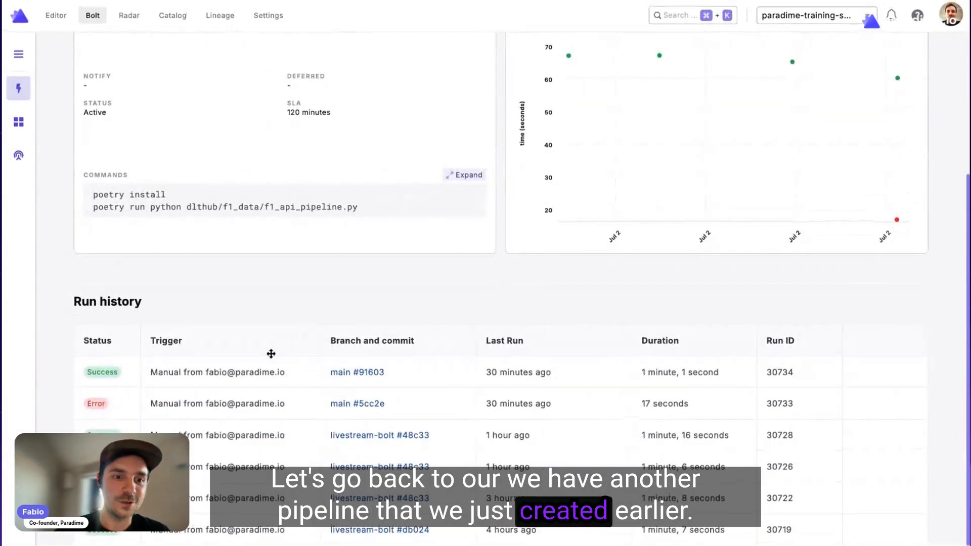
click(269, 378)
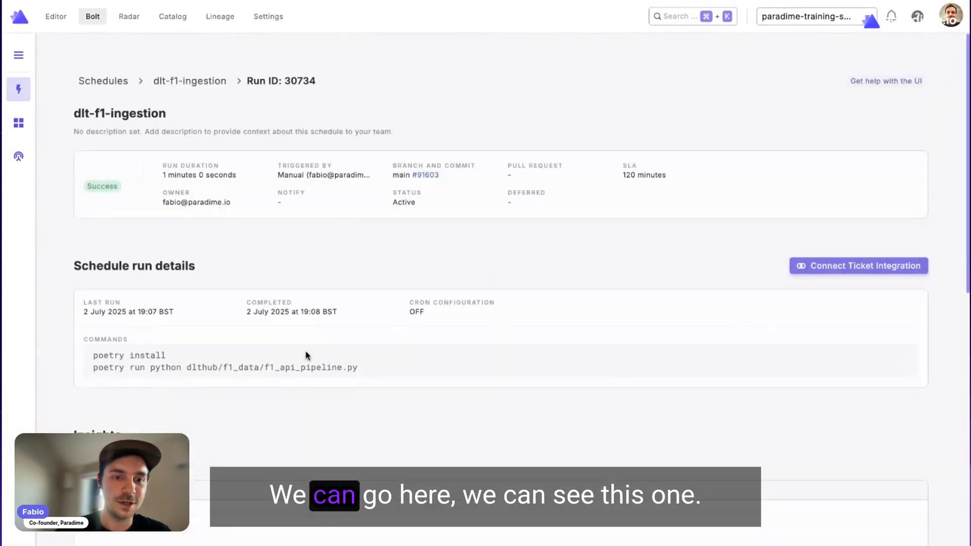
Redeploy the dlt-f1-ingestion schedule with its Git branch set to livestream-bolt and start a manual run.
click(204, 89)
click(858, 117)
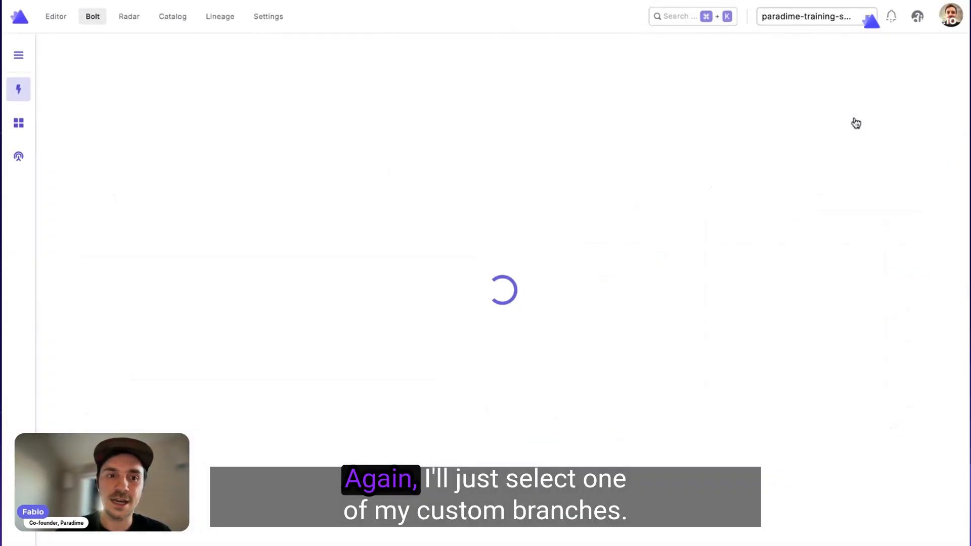
scroll(399, 493, down, 4)
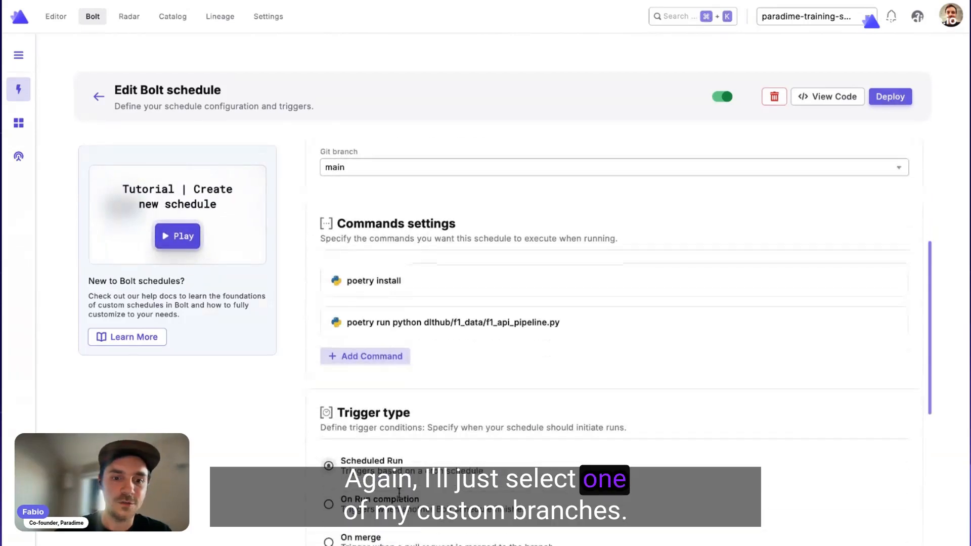
scroll(399, 354, up, 5)
click(386, 284)
click(381, 318)
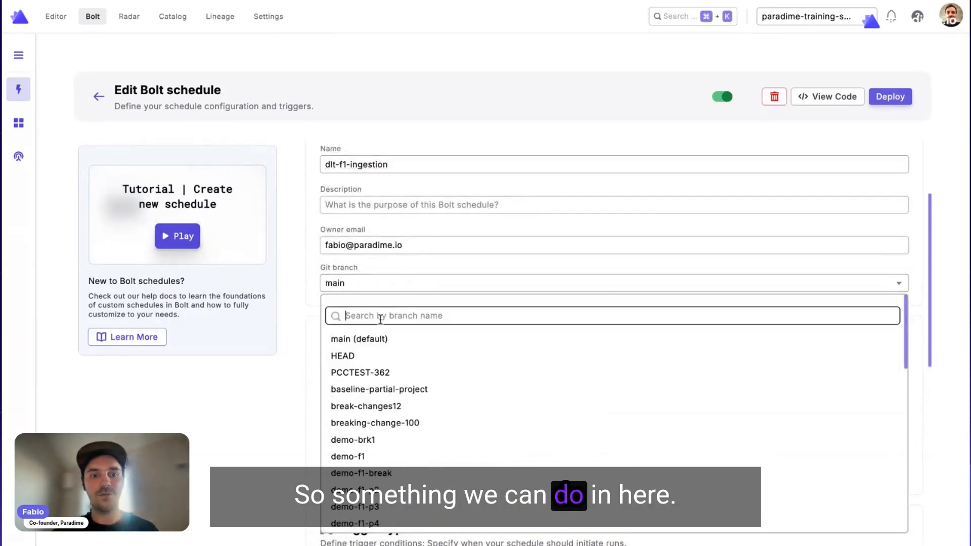
text(live)
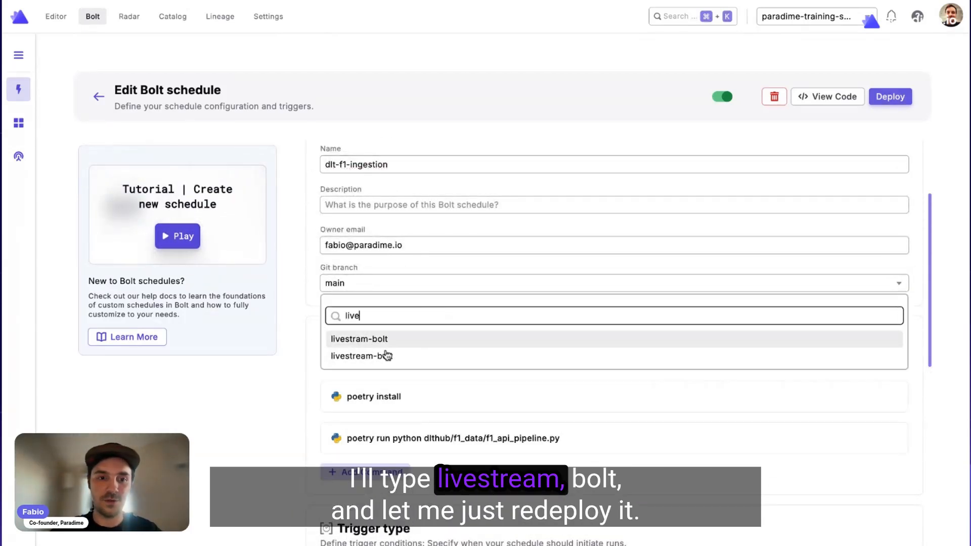
key(Return)
click(883, 100)
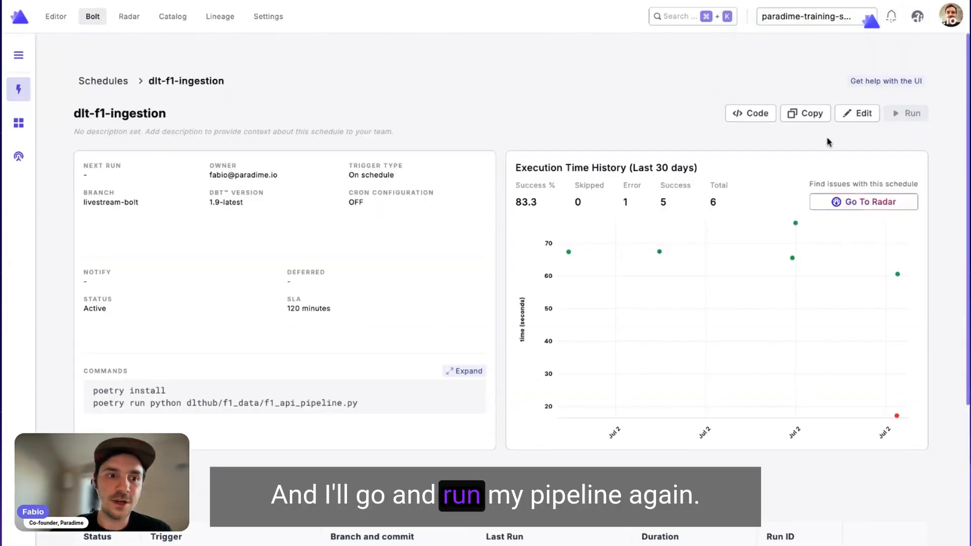
Open the previous successful run on main from the run history and view the console logs of its poetry install command.
scroll(577, 276, down, 5)
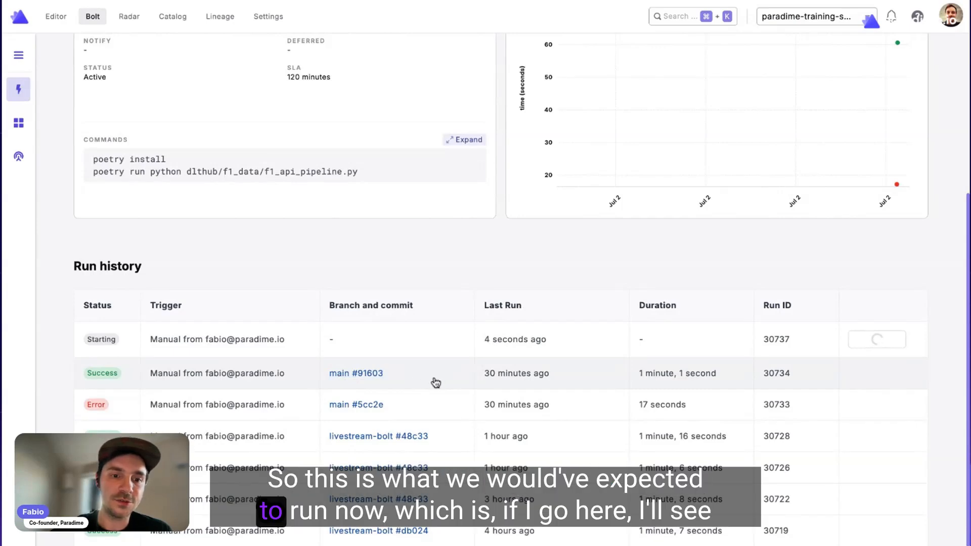
click(436, 383)
scroll(454, 262, down, 10)
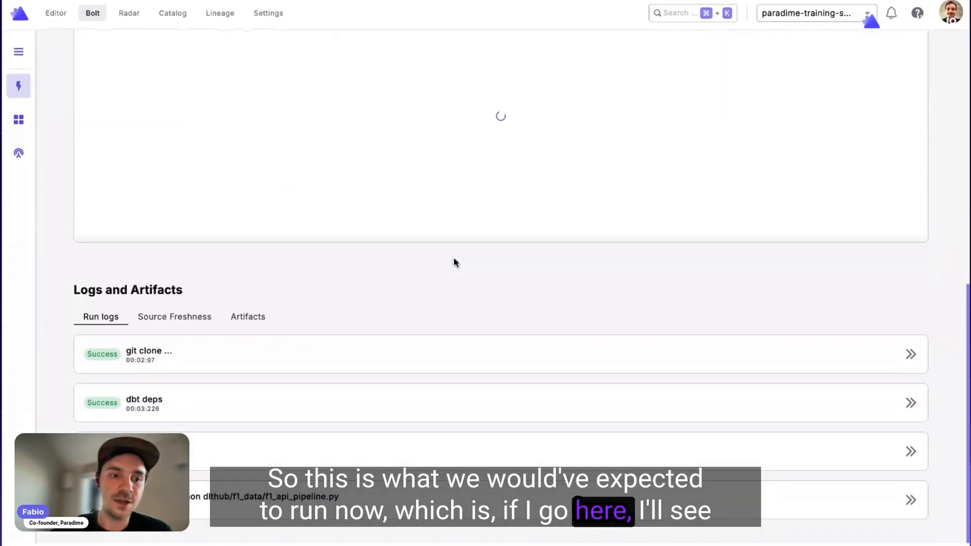
click(240, 458)
scroll(234, 282, down, 4)
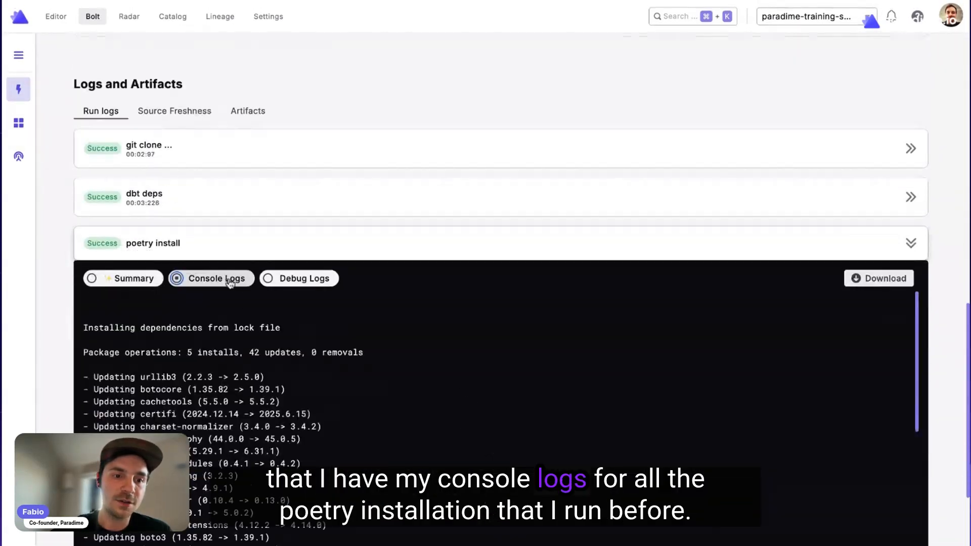
Examine the remaining poetry install logs and the console logs of the poetry run python dlthub/f1_data/f1_api_pipeline.py command.
scroll(230, 284, down, 3)
scroll(230, 284, down, 10)
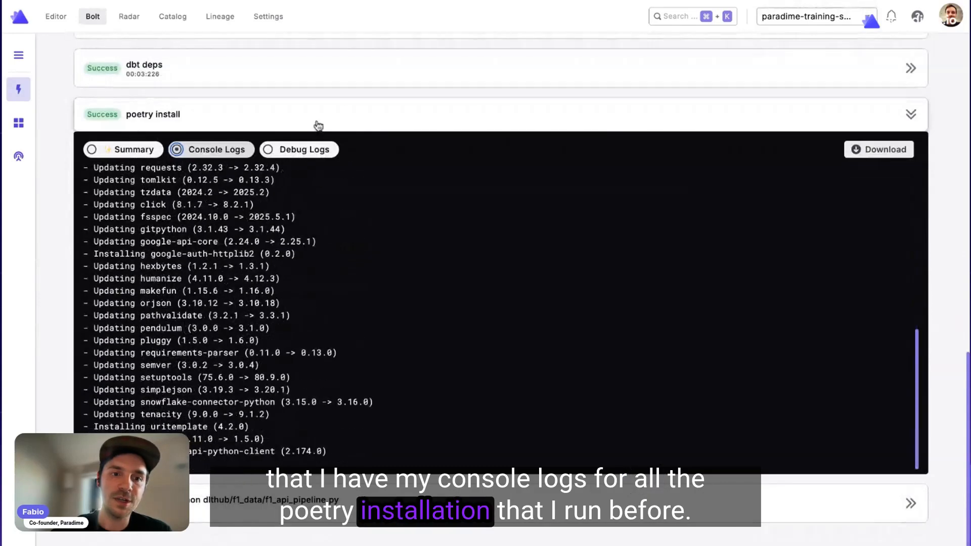
click(258, 499)
scroll(258, 495, down, 6)
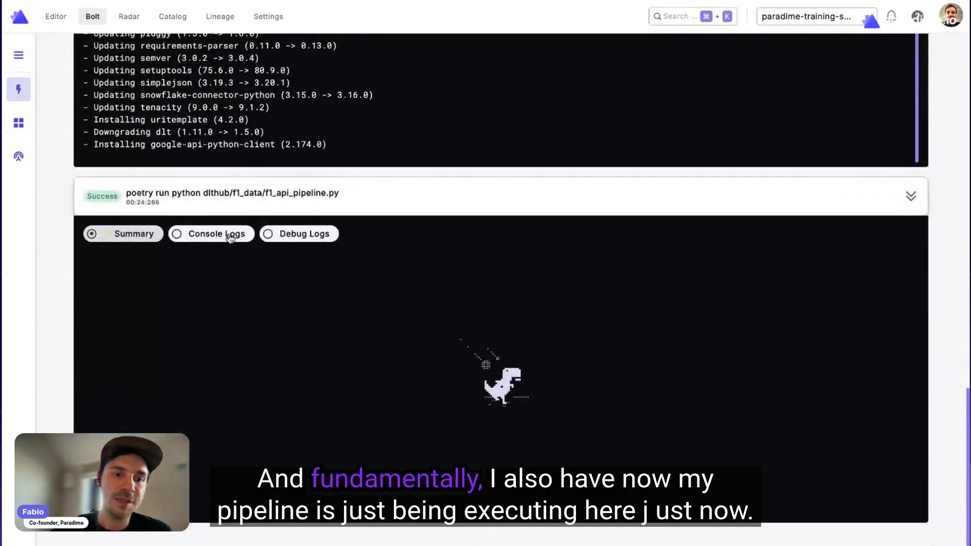
click(229, 234)
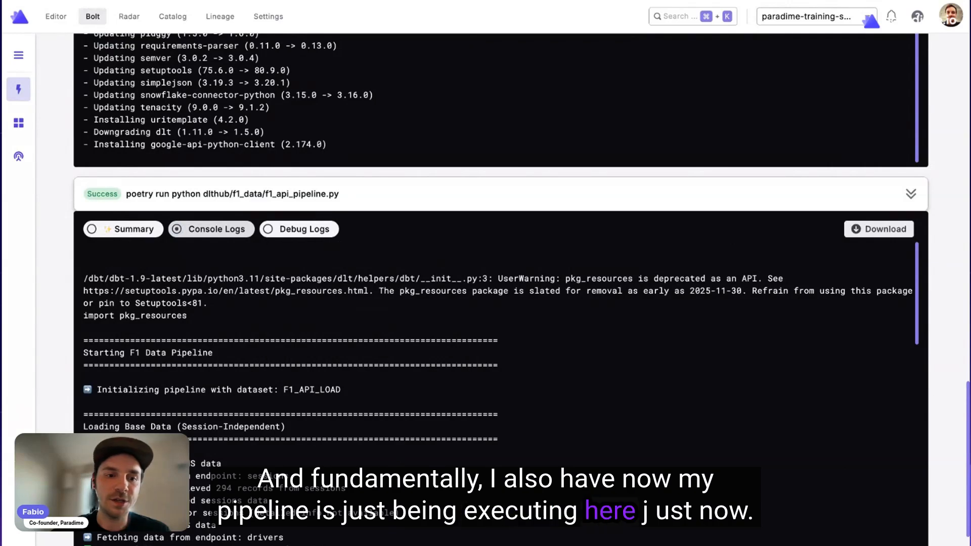
scroll(188, 388, down, 3)
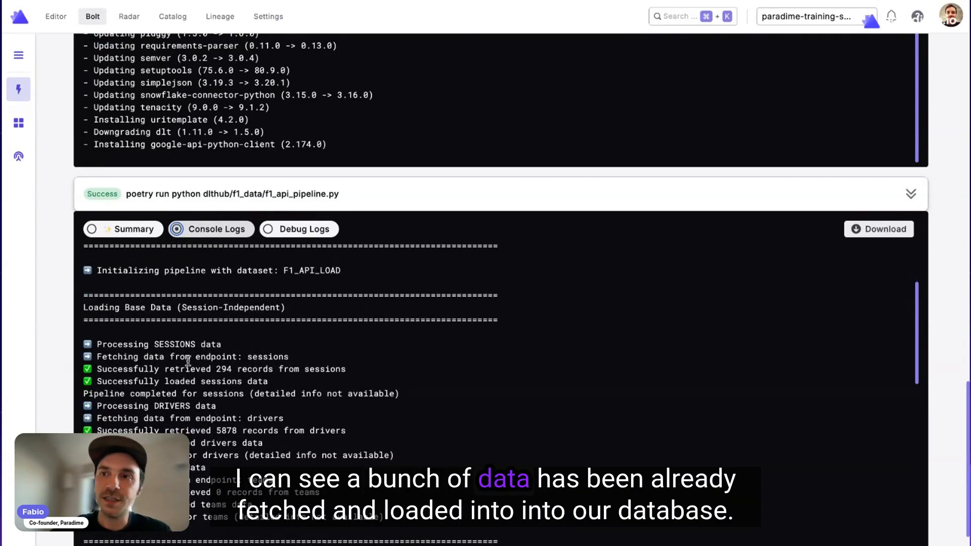
scroll(192, 362, down, 10)
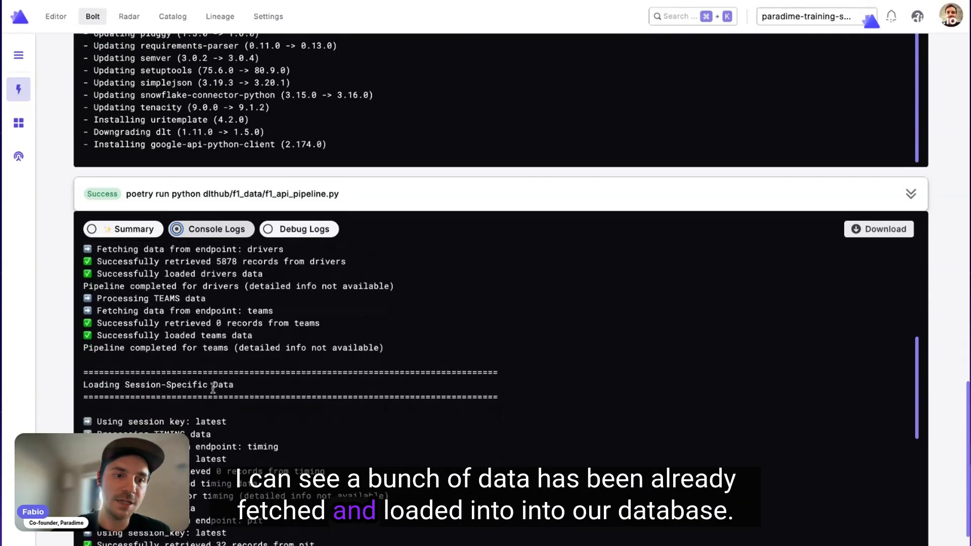
scroll(200, 386, down, 10)
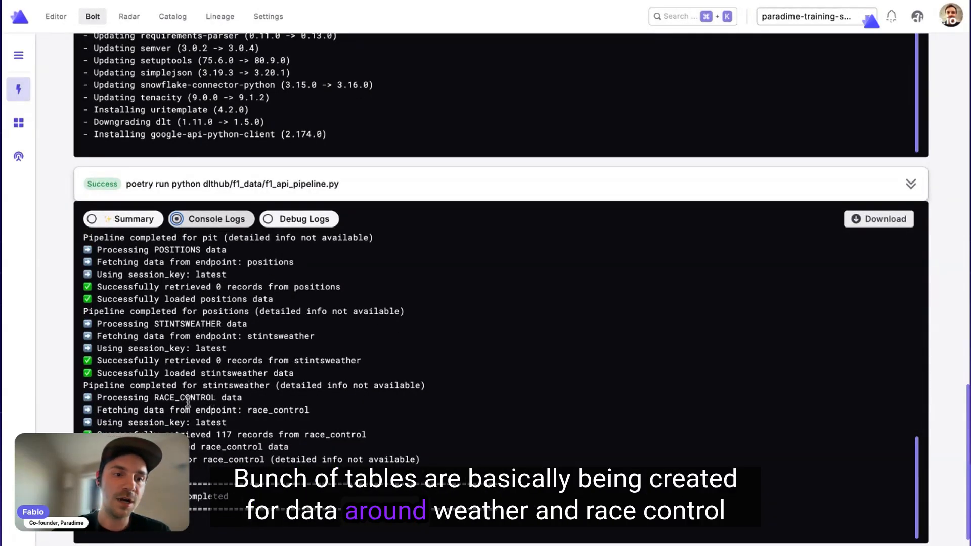
scroll(237, 334, up, 1)
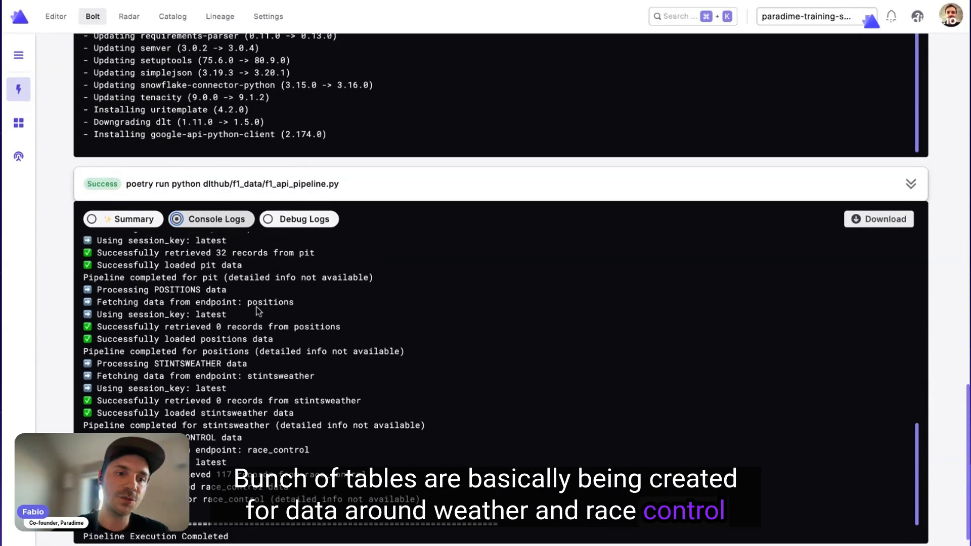
scroll(256, 307, up, 3)
scroll(250, 195, up, 10)
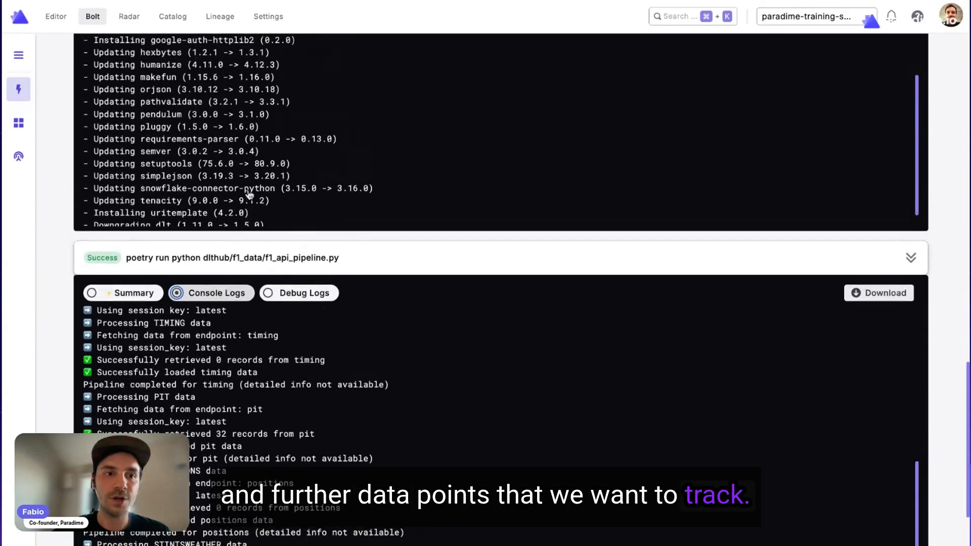
Leave the run details and go back through the dlt-f1-ingestion schedule to the schedules list.
scroll(172, 85, up, 15)
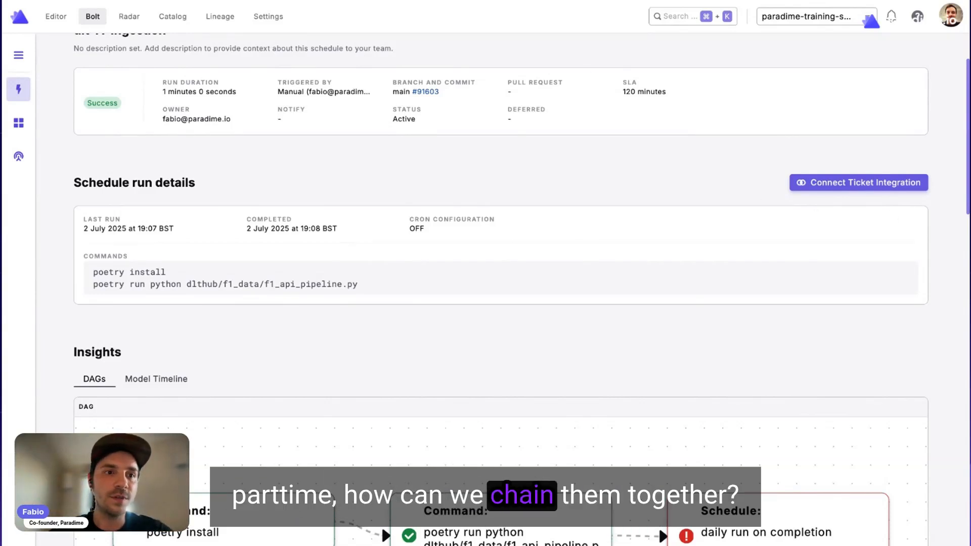
scroll(231, 210, up, 3)
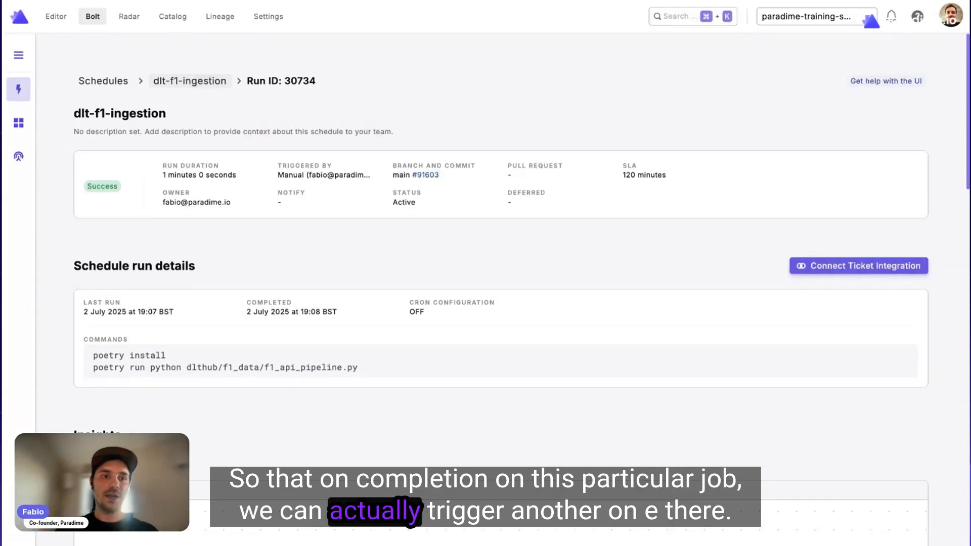
click(190, 81)
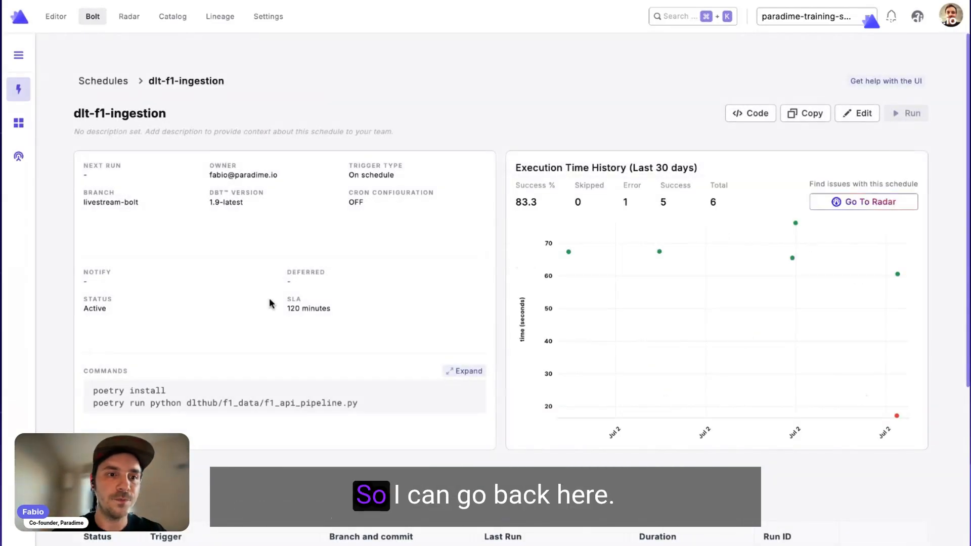
click(103, 79)
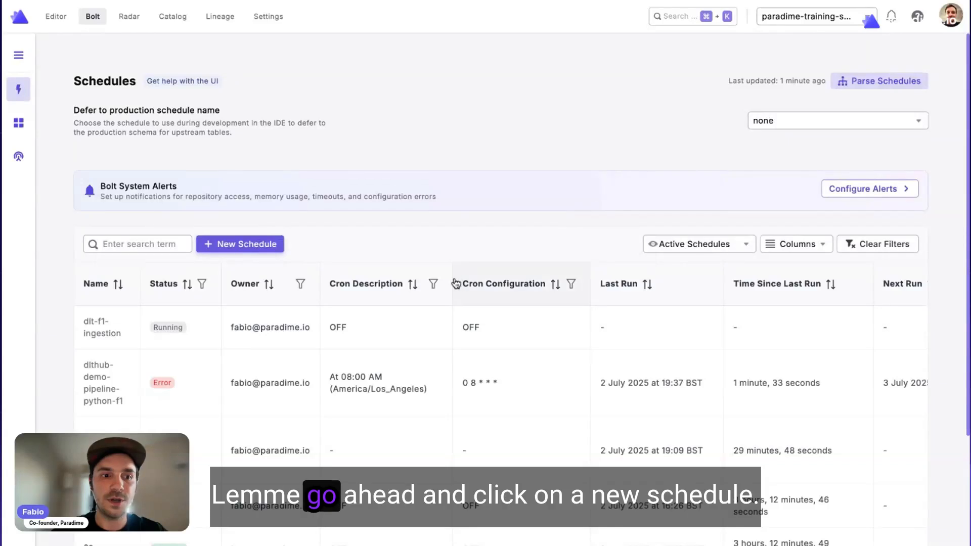
Create a new standard Bolt schedule and name it on-completion-run.
click(248, 244)
click(281, 108)
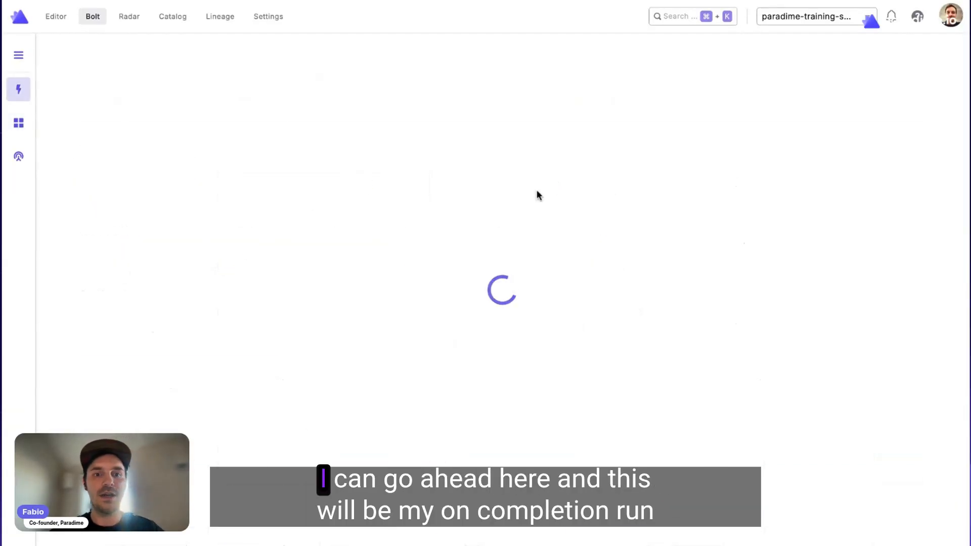
click(490, 291)
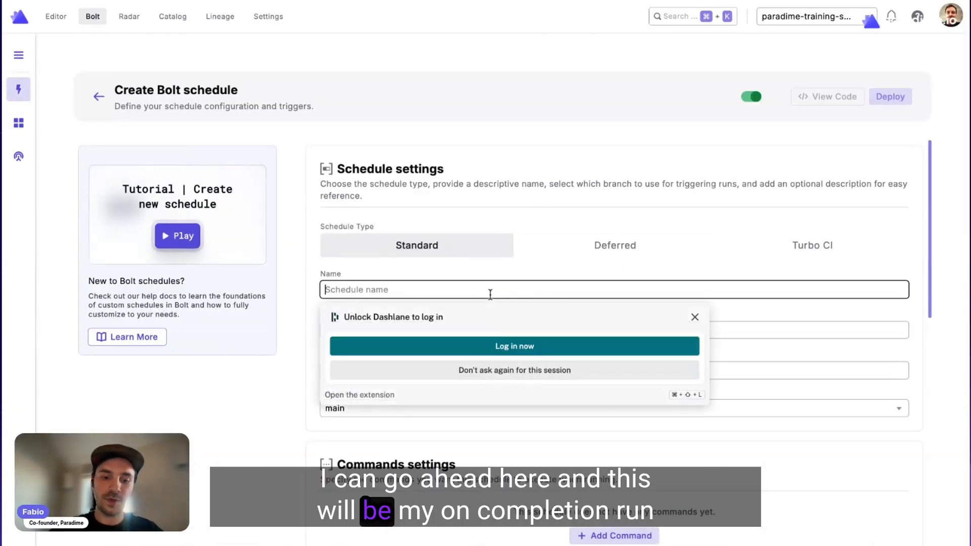
text(on-completion-run)
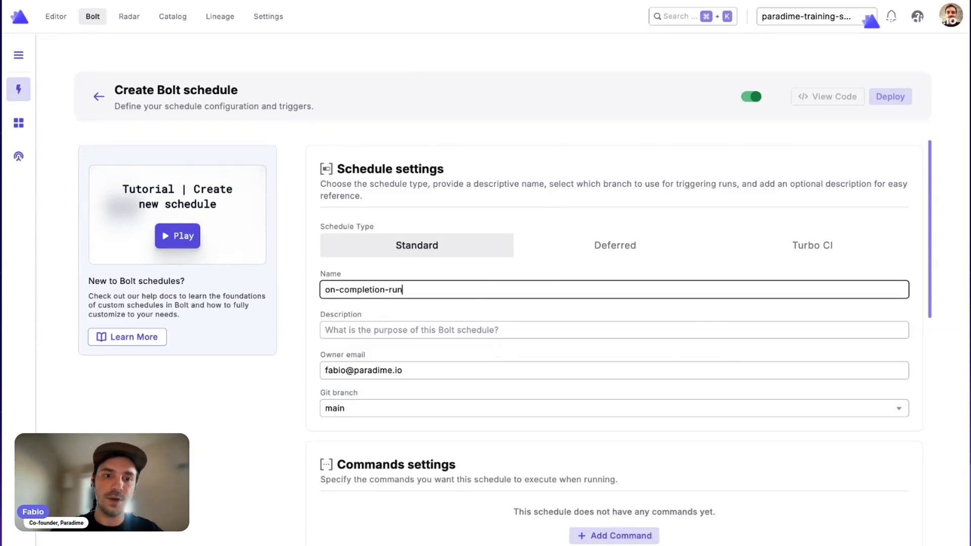
Add a dbt command to the new schedule that executes dbt run, and save it.
scroll(597, 314, down, 5)
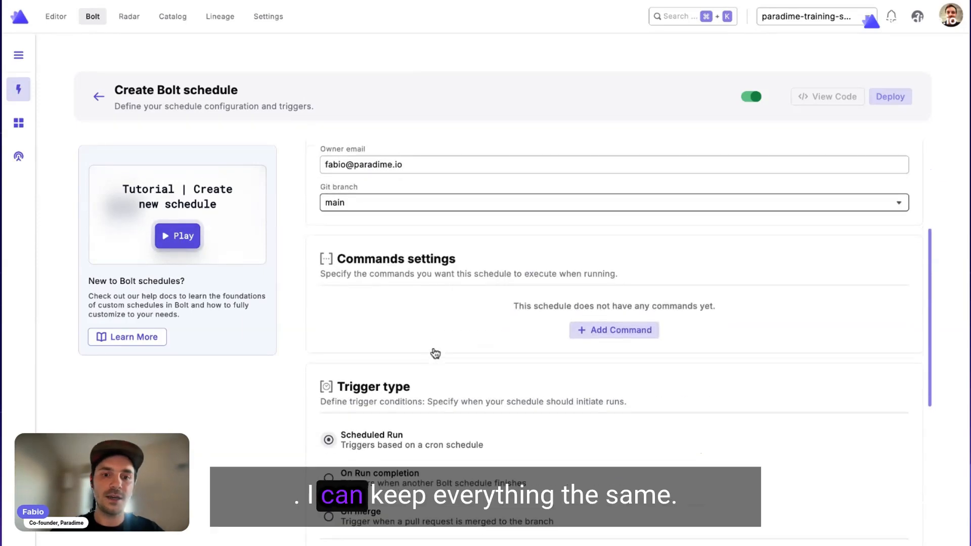
click(597, 308)
click(506, 158)
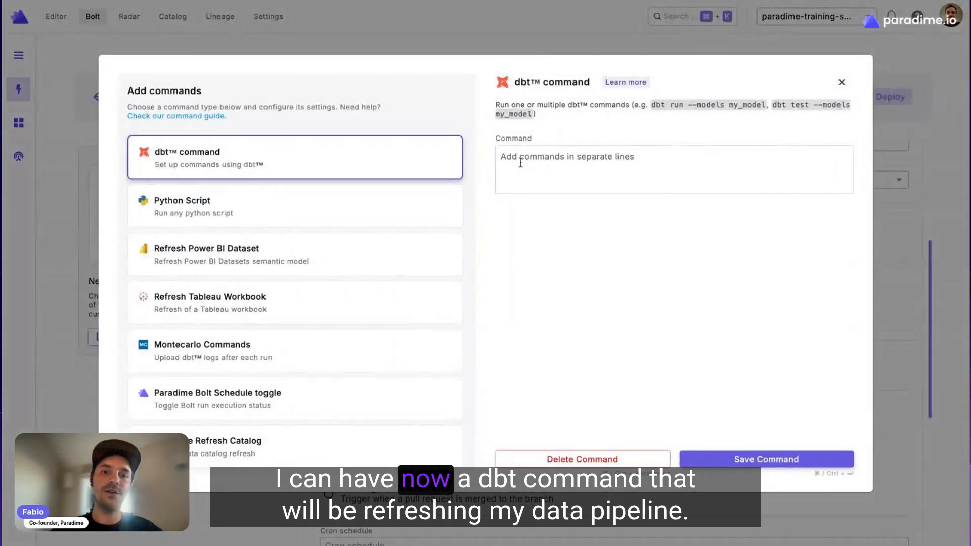
text(dbt run)
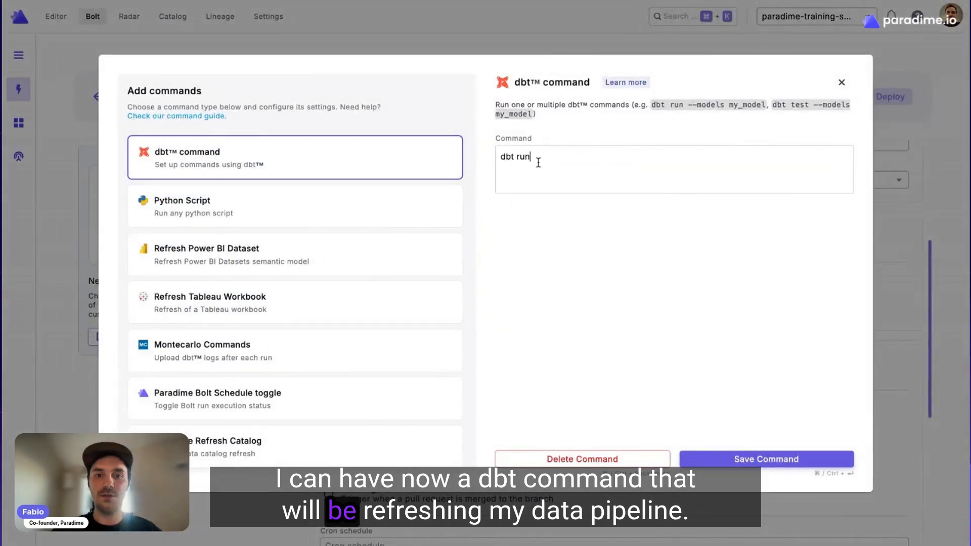
click(784, 460)
Set the trigger to On Run completion of the dlt-f1-ingestion schedule in the paradime-training-snowflake workspace.
scroll(678, 385, down, 4)
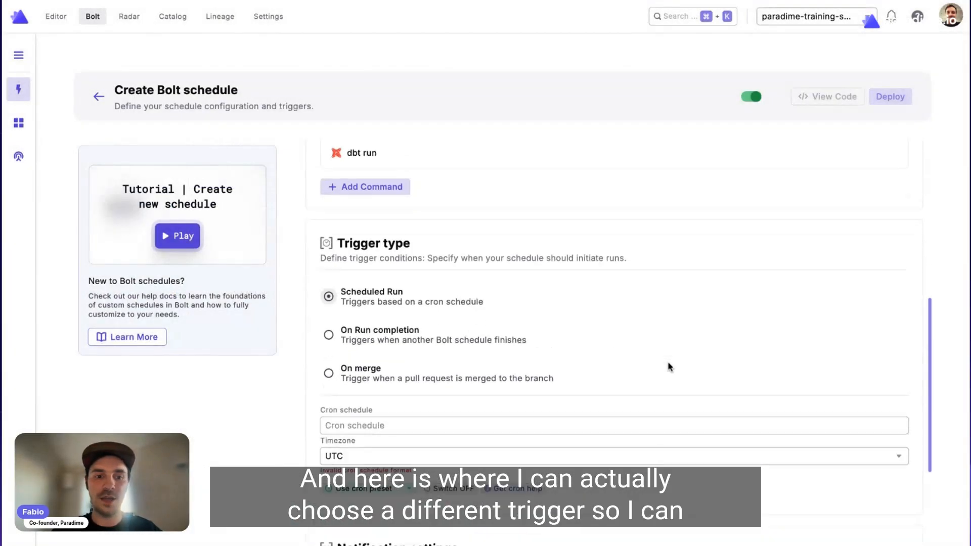
scroll(668, 362, down, 1)
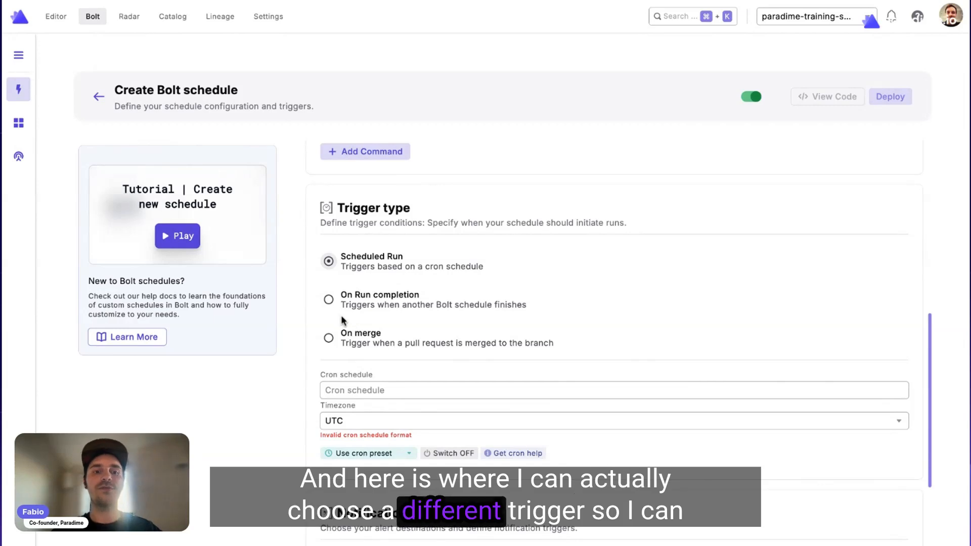
click(329, 304)
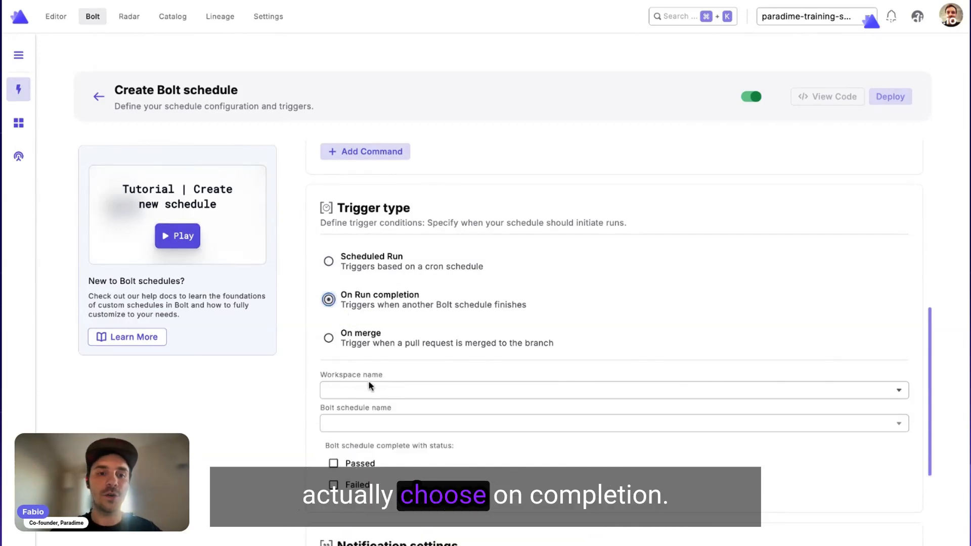
scroll(391, 325, down, 2)
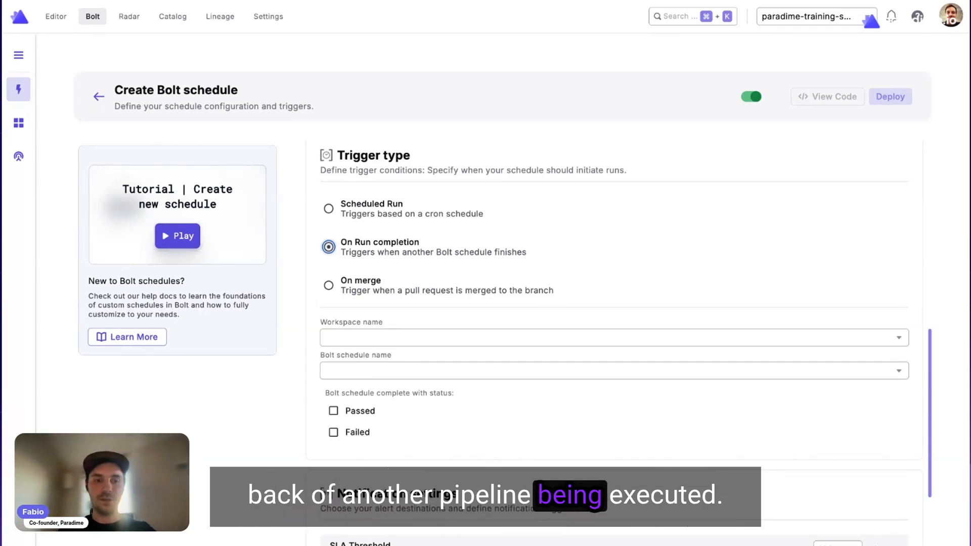
click(407, 338)
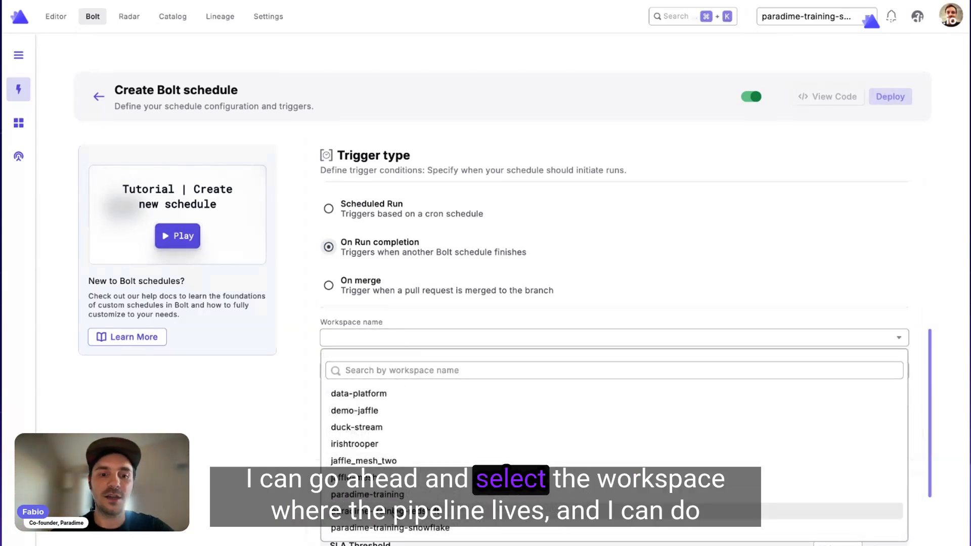
click(389, 527)
click(412, 370)
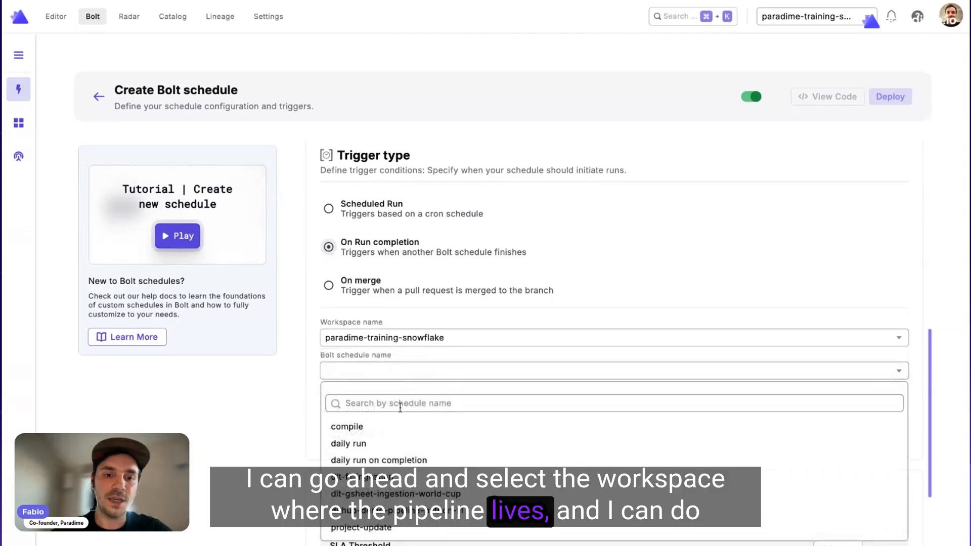
click(391, 478)
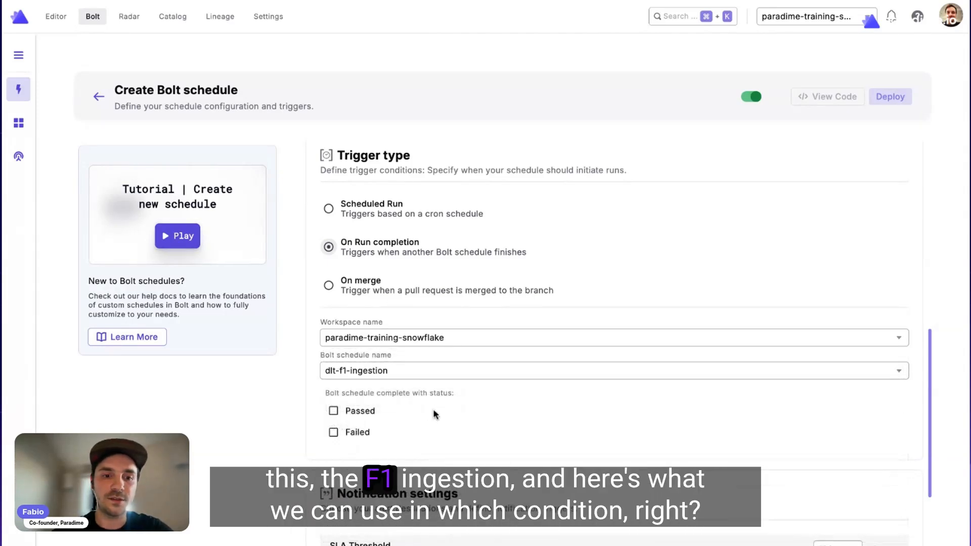
Restrict the completion trigger to the Passed status and deploy the new schedule.
scroll(434, 415, down, 2)
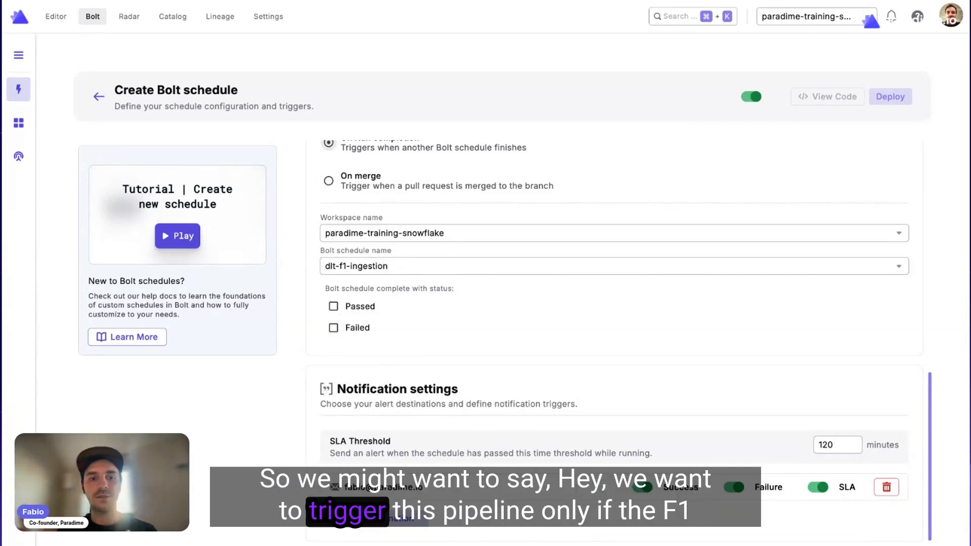
click(333, 307)
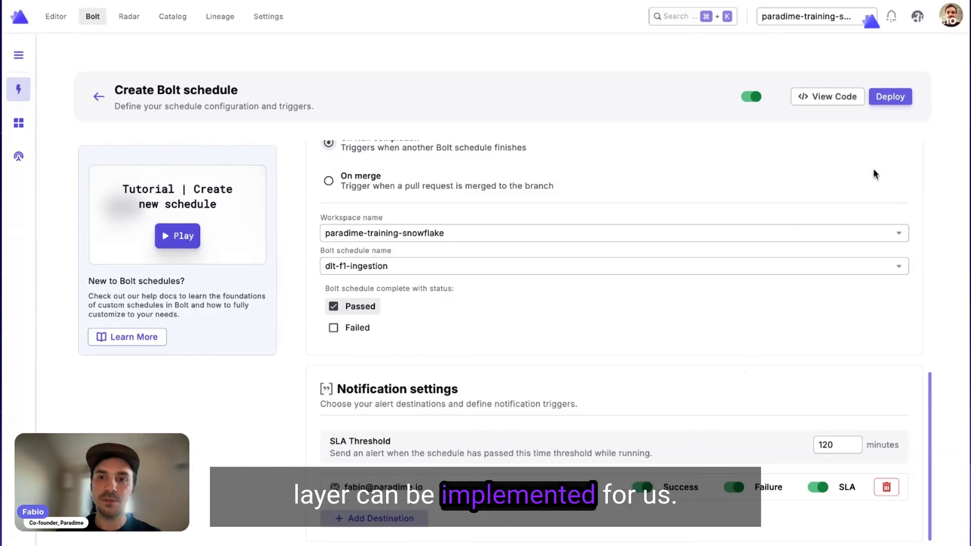
click(893, 99)
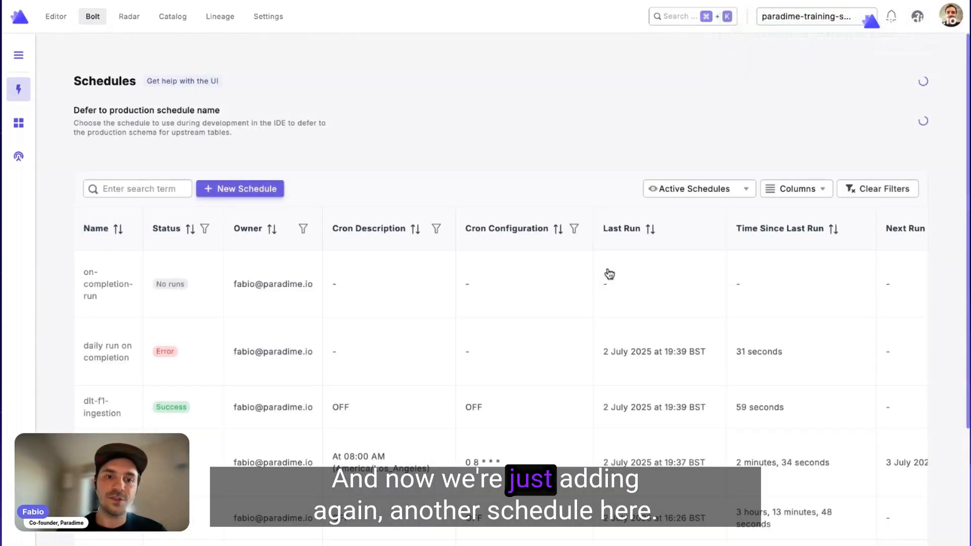
Open the dlt-f1-ingestion schedule from the schedules list and start a manual run.
scroll(356, 424, down, 3)
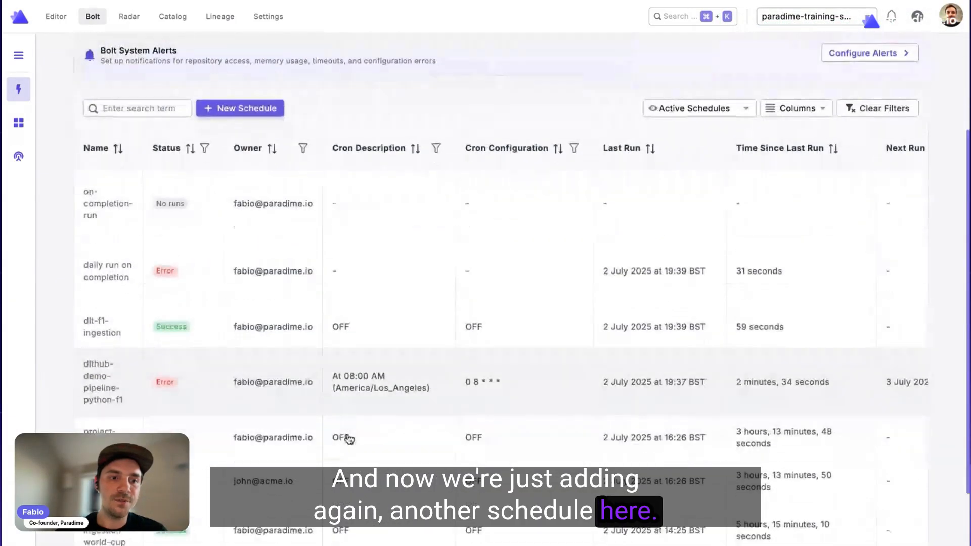
click(303, 328)
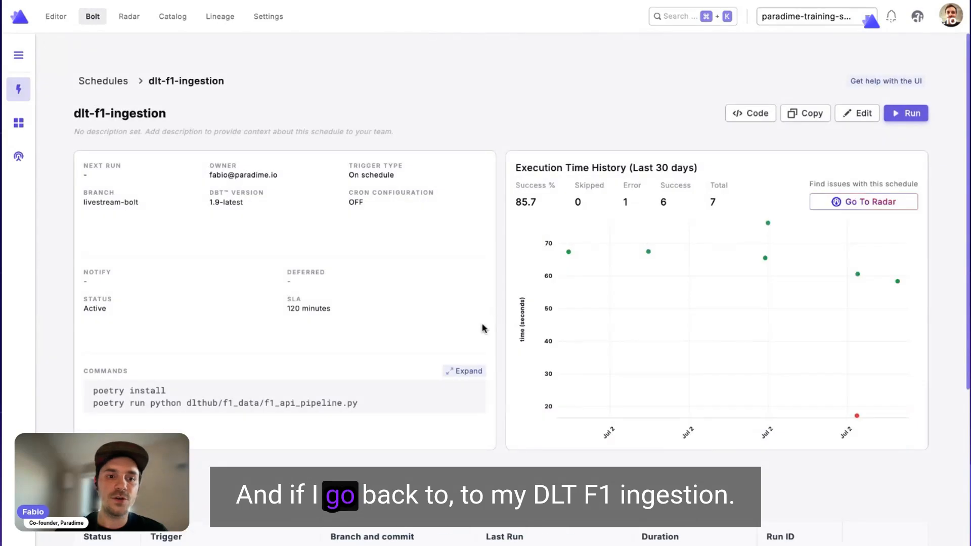
scroll(433, 353, down, 2)
scroll(384, 210, down, 1)
scroll(390, 206, up, 3)
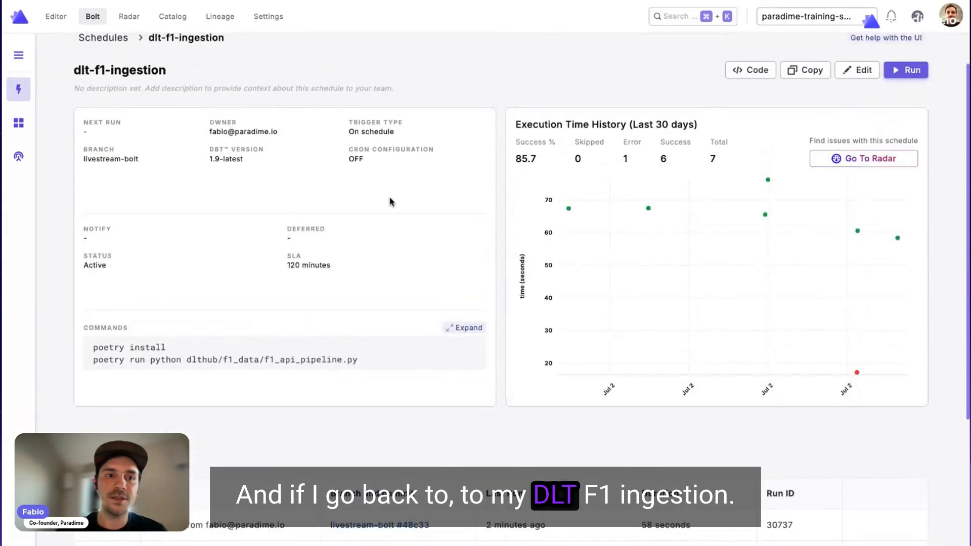
scroll(358, 316, down, 1)
scroll(577, 282, up, 2)
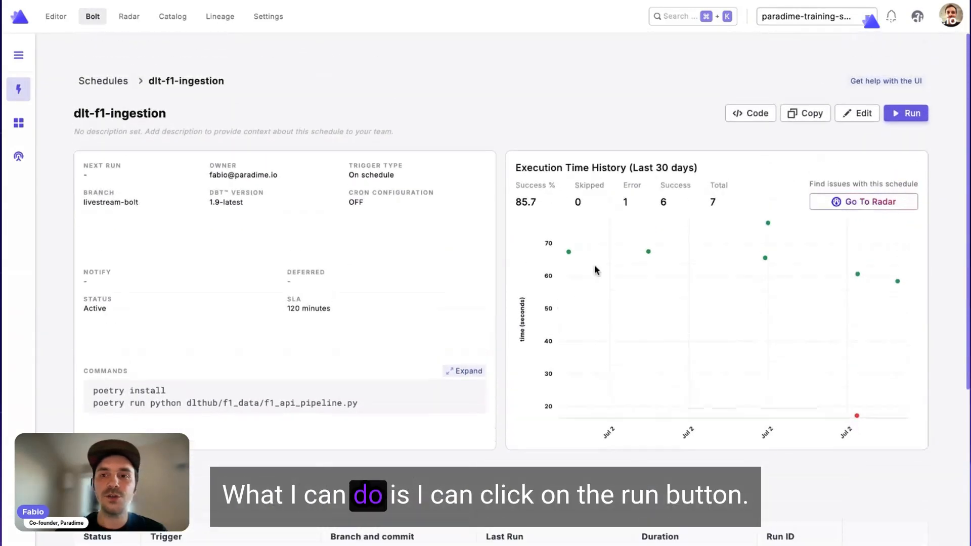
click(912, 114)
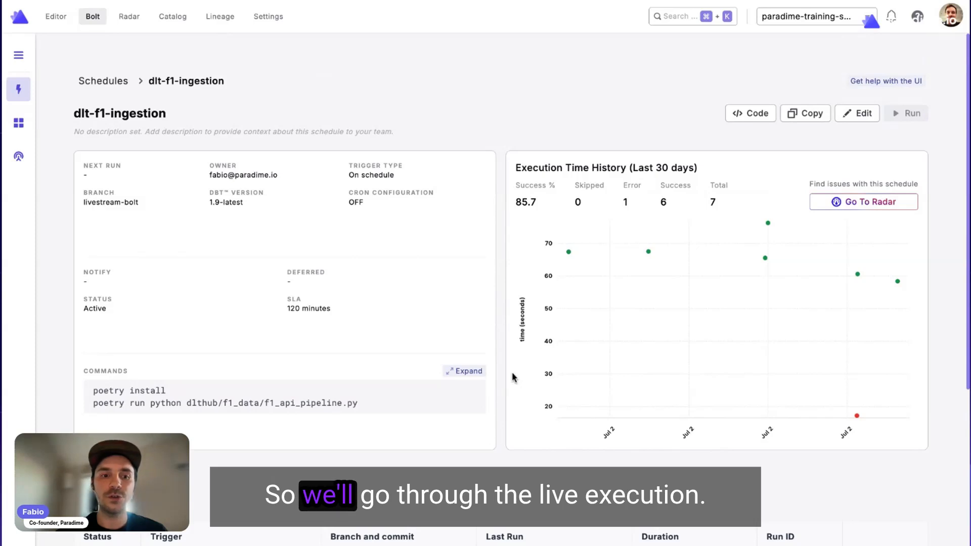
Open the run in progress from the run history and view its live poetry install logs.
scroll(513, 380, down, 3)
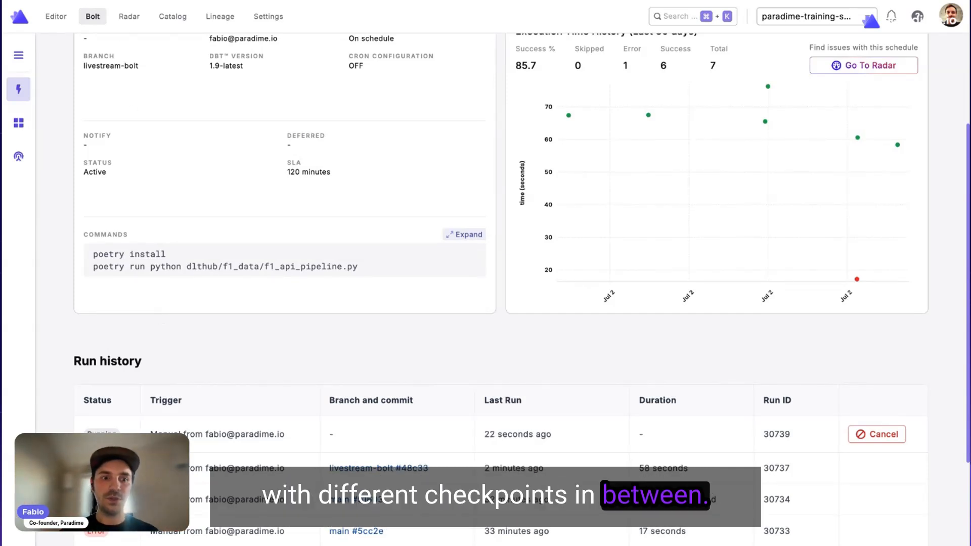
click(214, 435)
scroll(337, 383, down, 2)
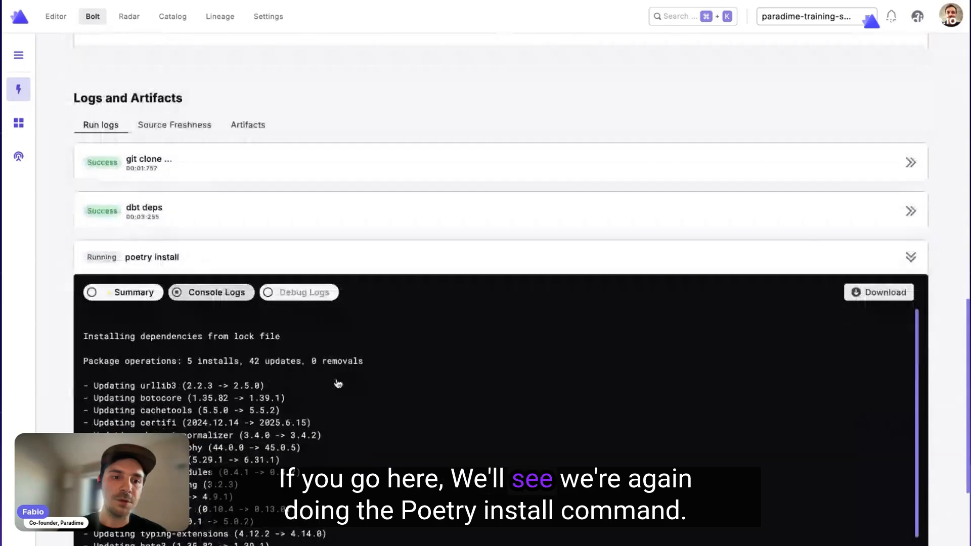
Follow the dlt-f1-ingestion run's progress and read the console logs of the dlthub/f1_data/f1_api_pipeline.py command.
scroll(357, 350, down, 1)
scroll(355, 347, down, 2)
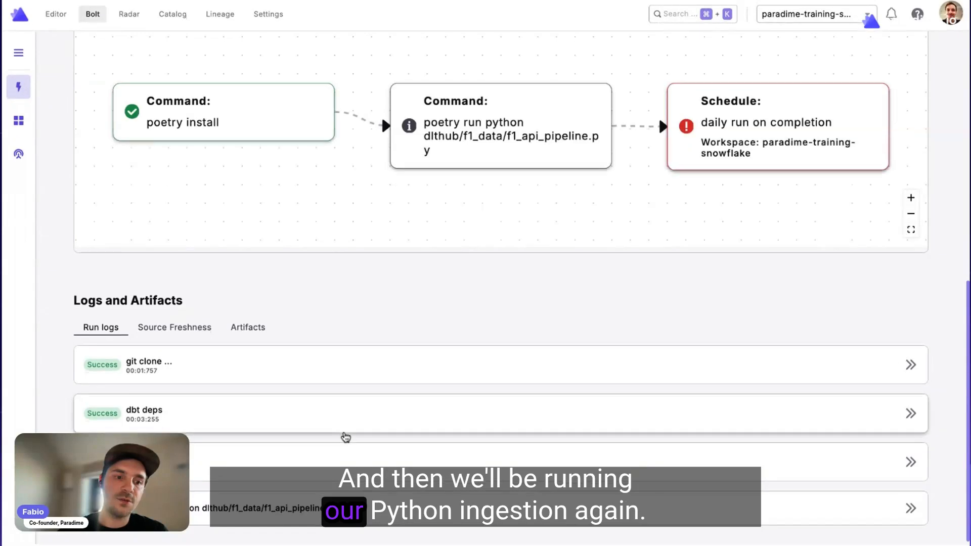
scroll(344, 435, down, 1)
scroll(369, 372, down, 4)
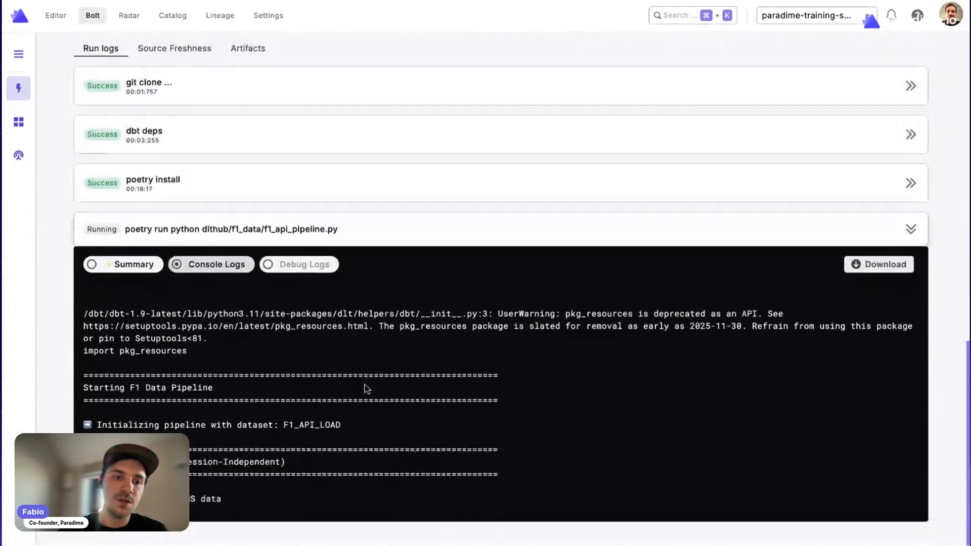
scroll(366, 389, down, 1)
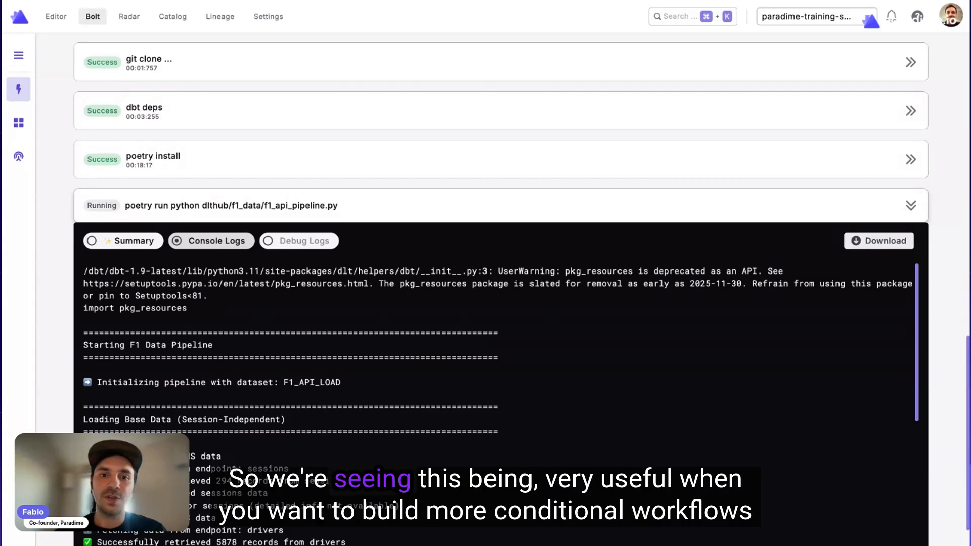
scroll(550, 410, down, 5)
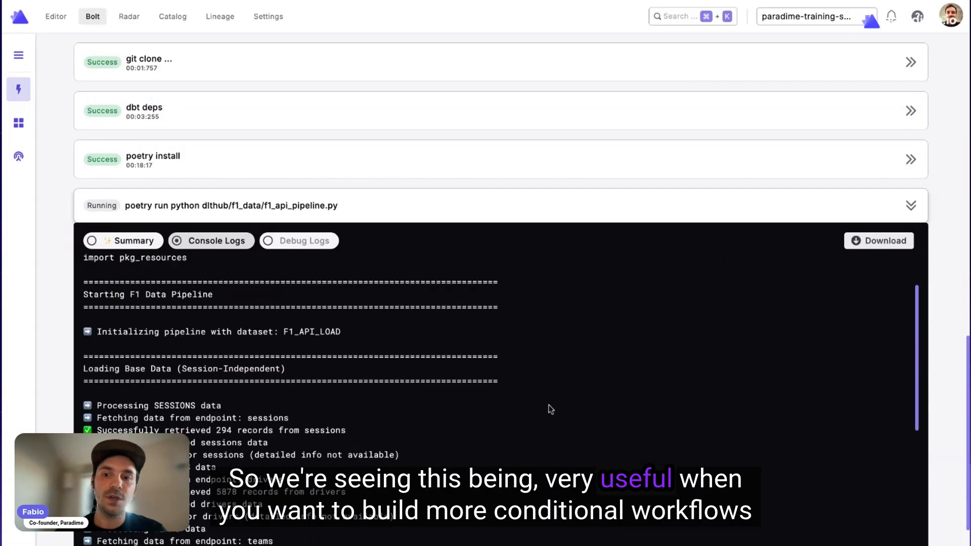
scroll(551, 409, down, 3)
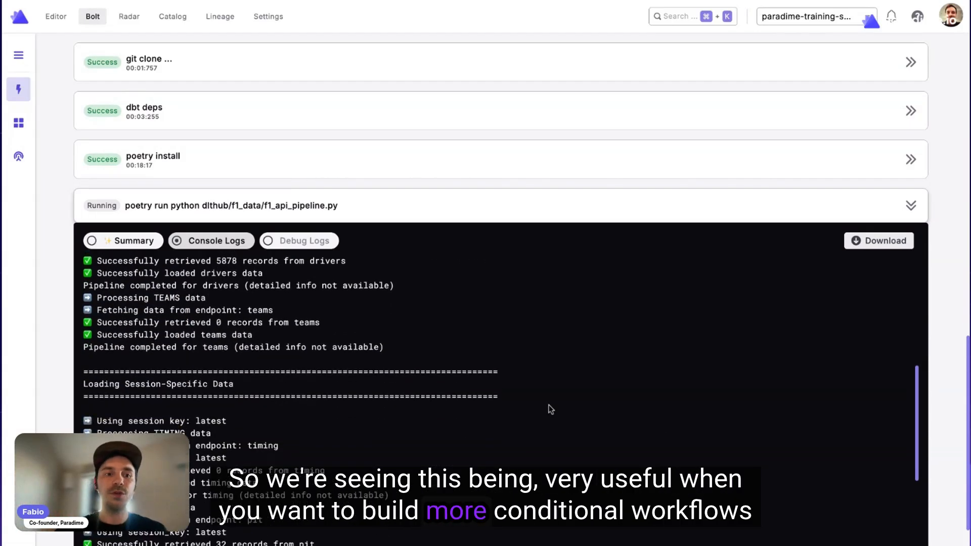
scroll(550, 409, down, 5)
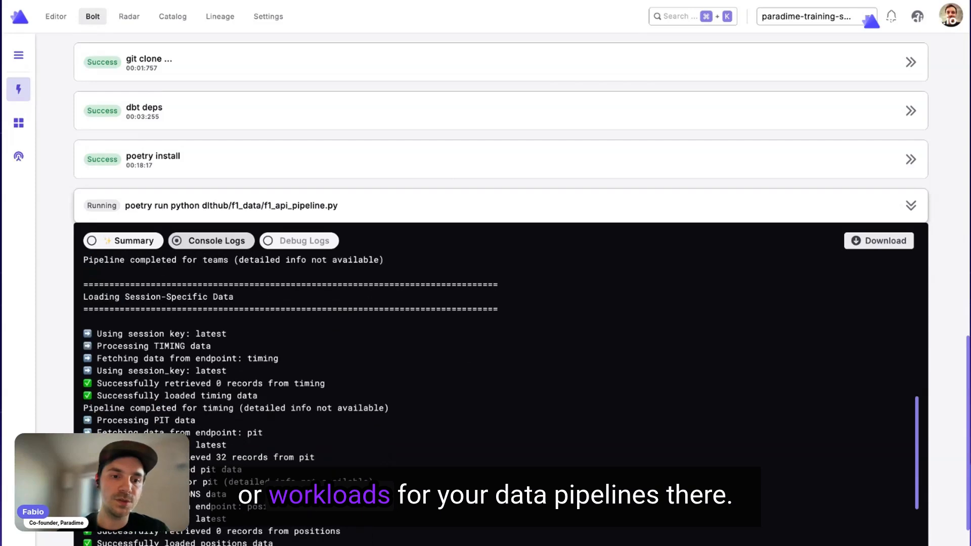
Return to the schedules list, open the on-completion-run schedule and refresh its page.
scroll(474, 410, up, 15)
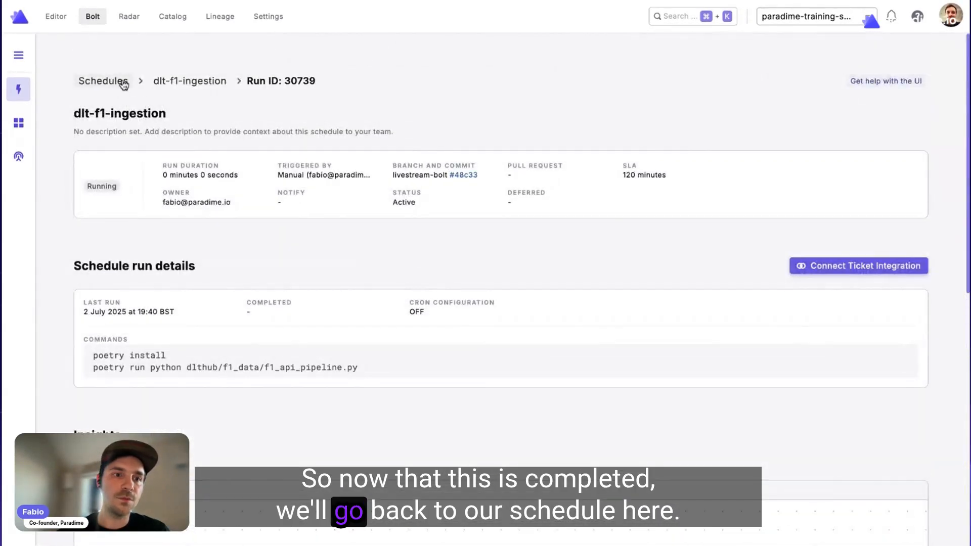
click(123, 82)
click(204, 361)
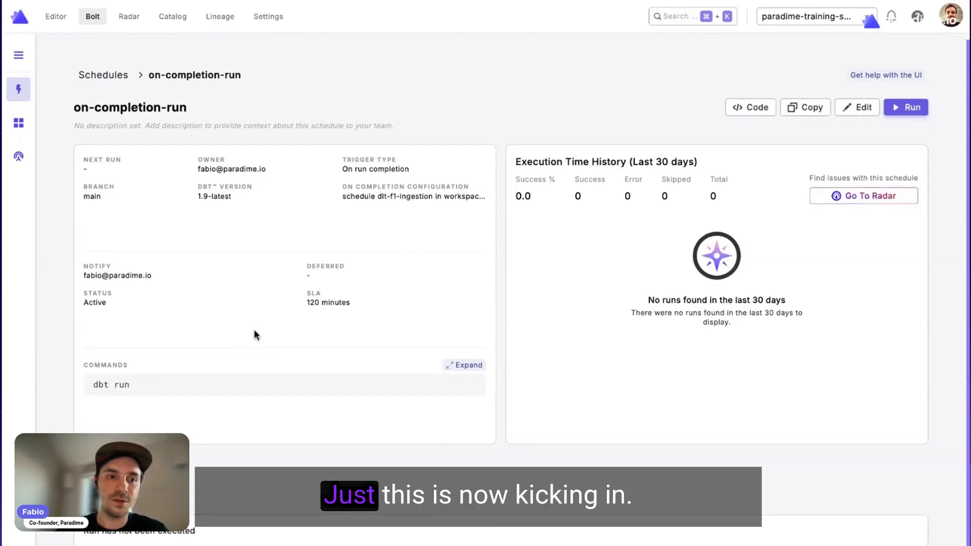
key(super+r)
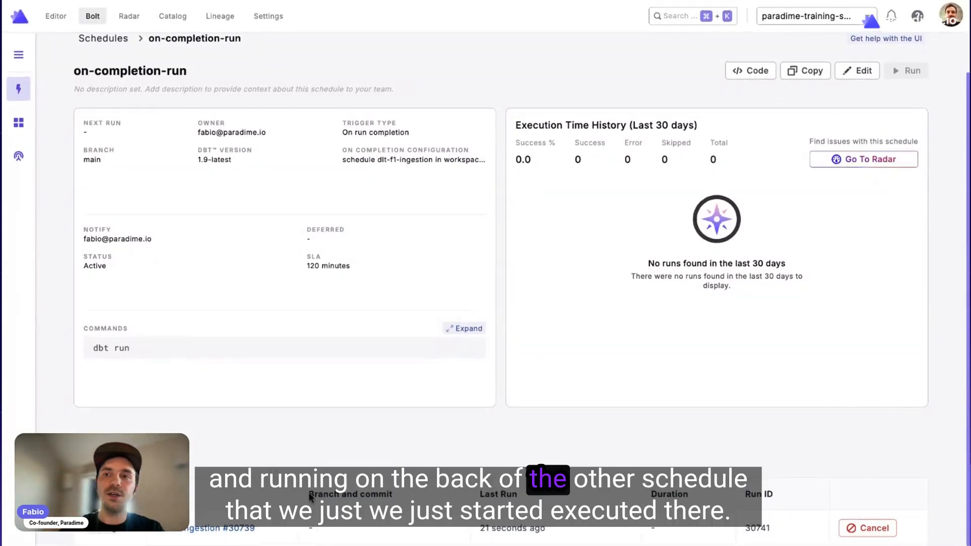
Open the on-completion-run execution triggered by the ingestion schedule and view the console logs of its dbt run command.
click(324, 526)
scroll(325, 526, down, 10)
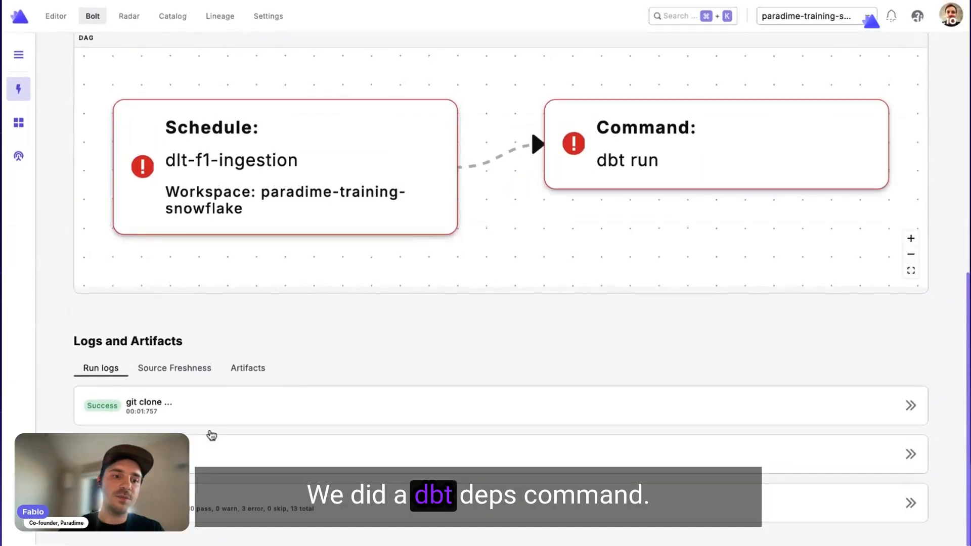
click(246, 509)
scroll(256, 427, down, 6)
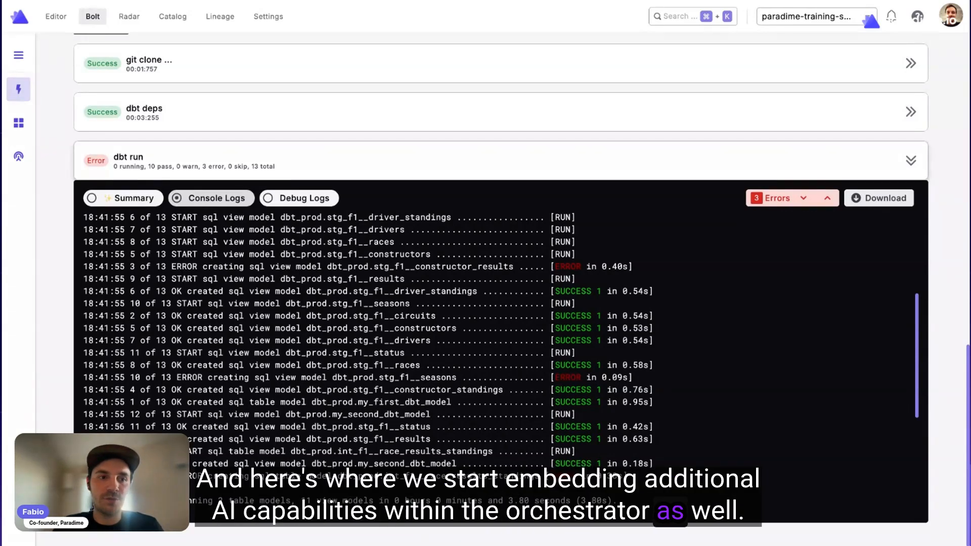
Show the AI summary of the dbt run command and read its command and output explanations.
scroll(174, 249, down, 4)
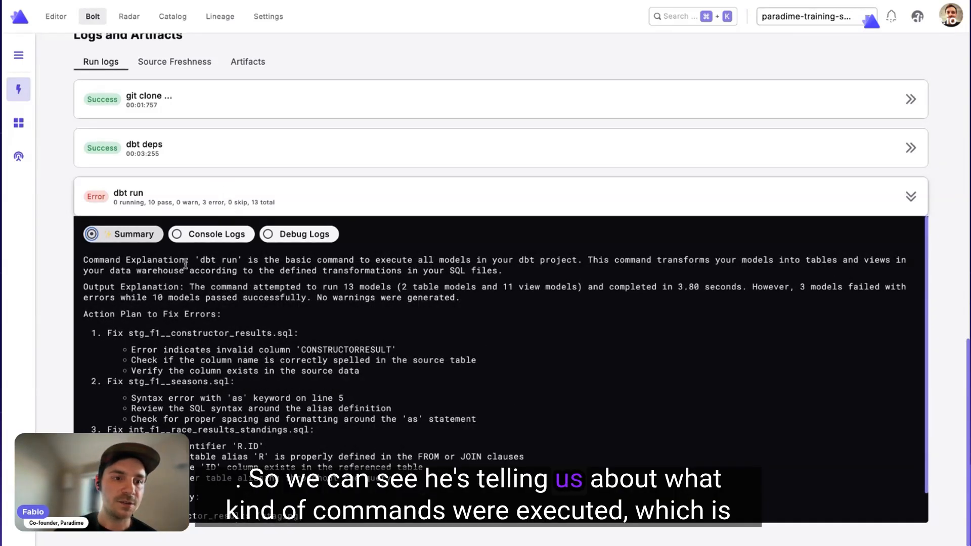
drag(186, 263, 94, 261)
click(264, 269)
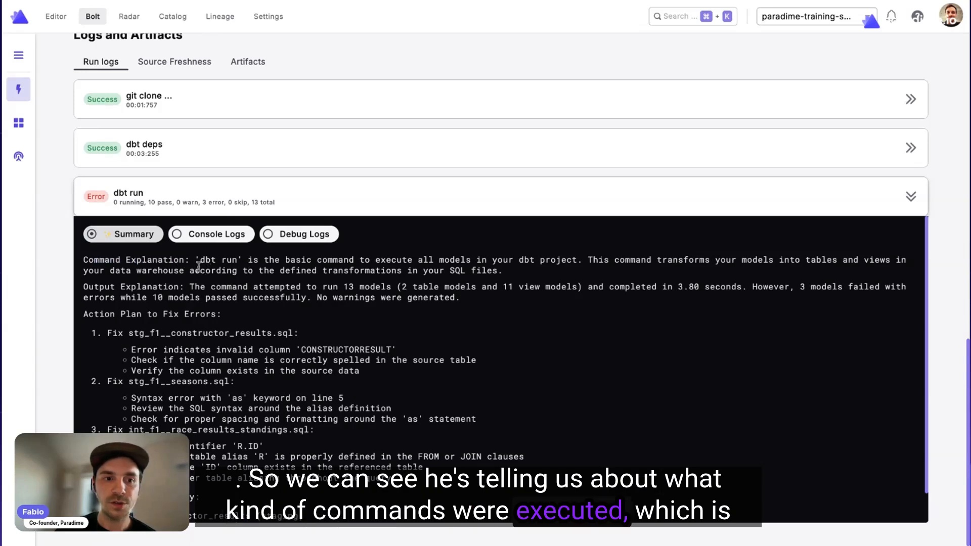
drag(201, 261, 231, 262)
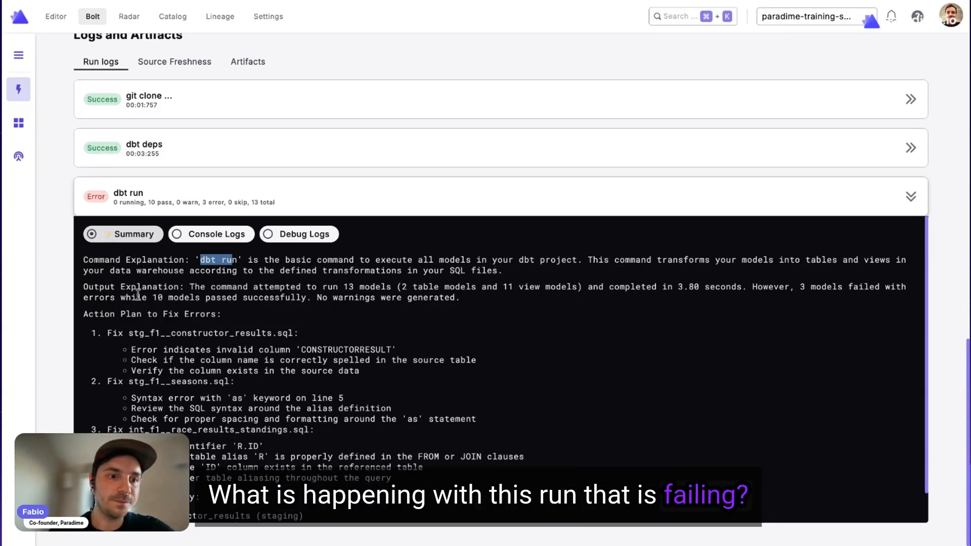
drag(190, 287, 460, 298)
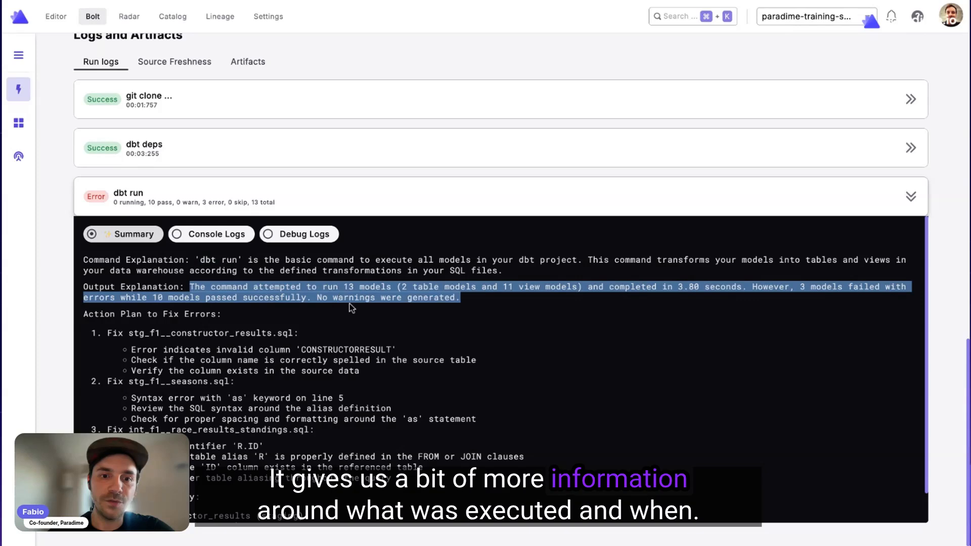
Examine the summary's action plan for stg_f1__constructor_results.sql, stg_f1__seasons.sql and int_f1__race_results_standings.sql.
scroll(301, 360, down, 2)
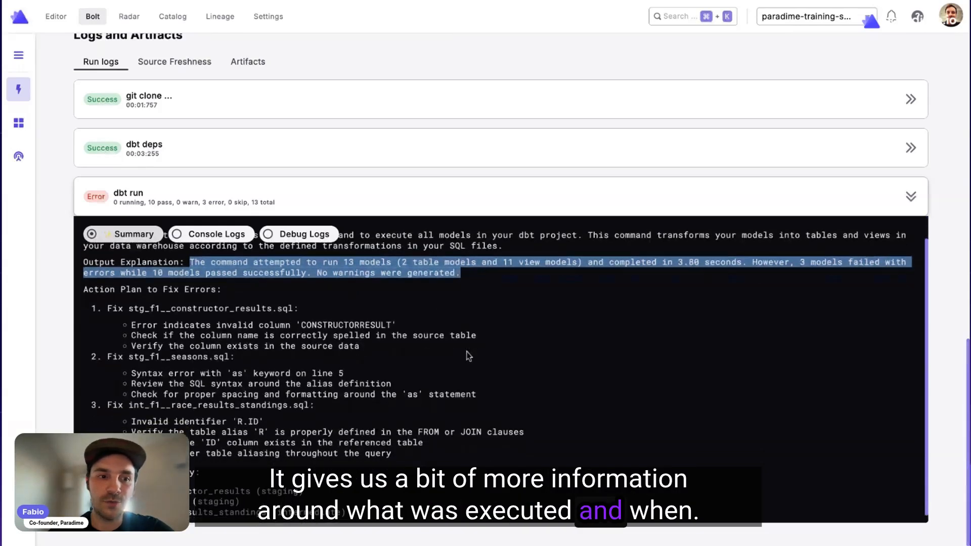
click(173, 299)
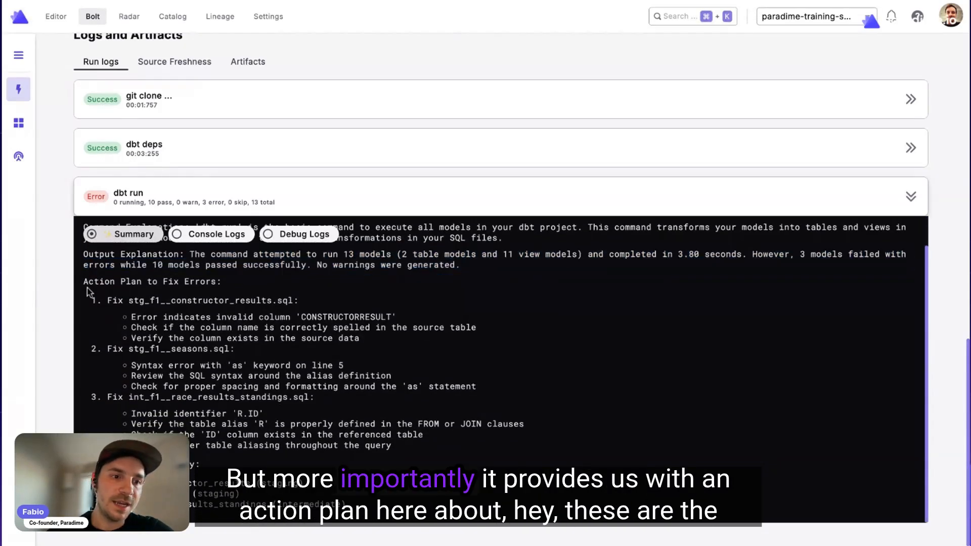
drag(87, 287, 394, 461)
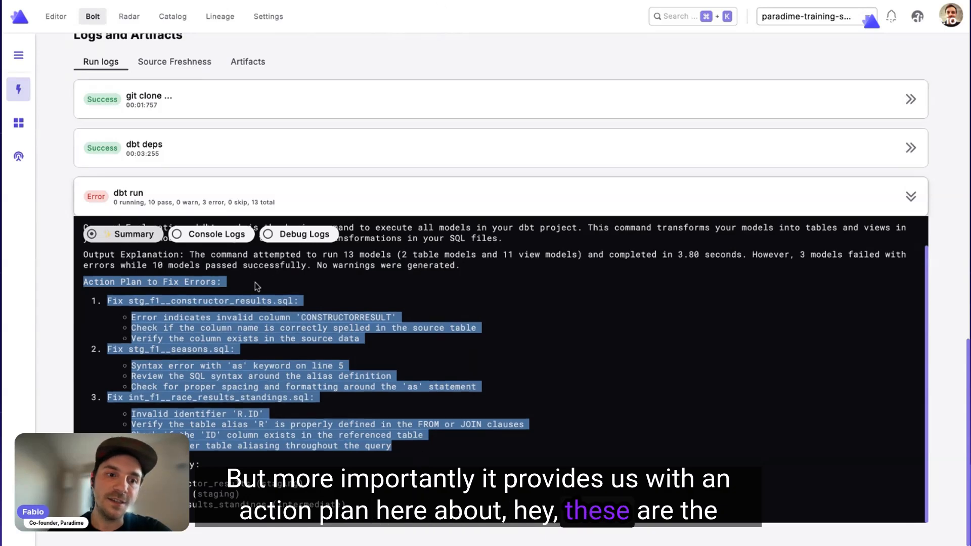
double_click(238, 299)
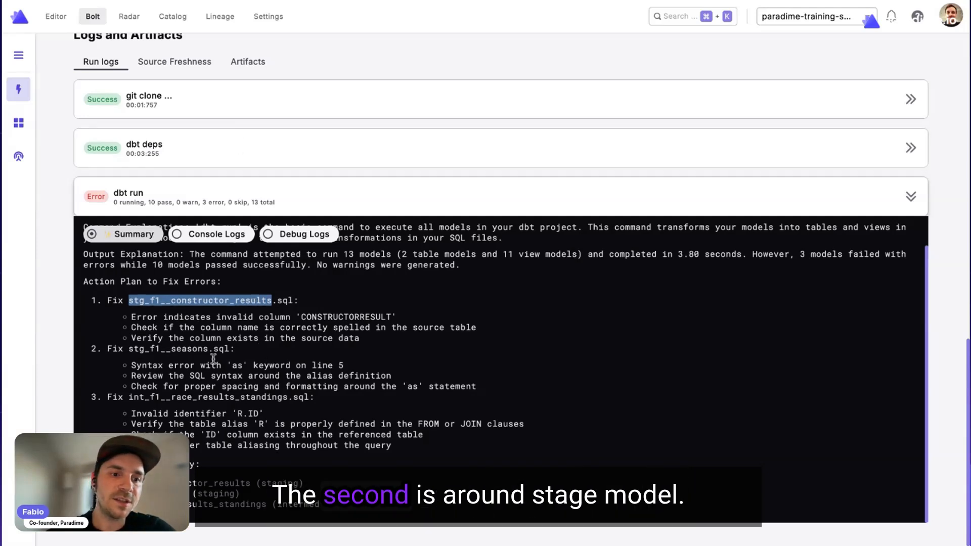
double_click(182, 349)
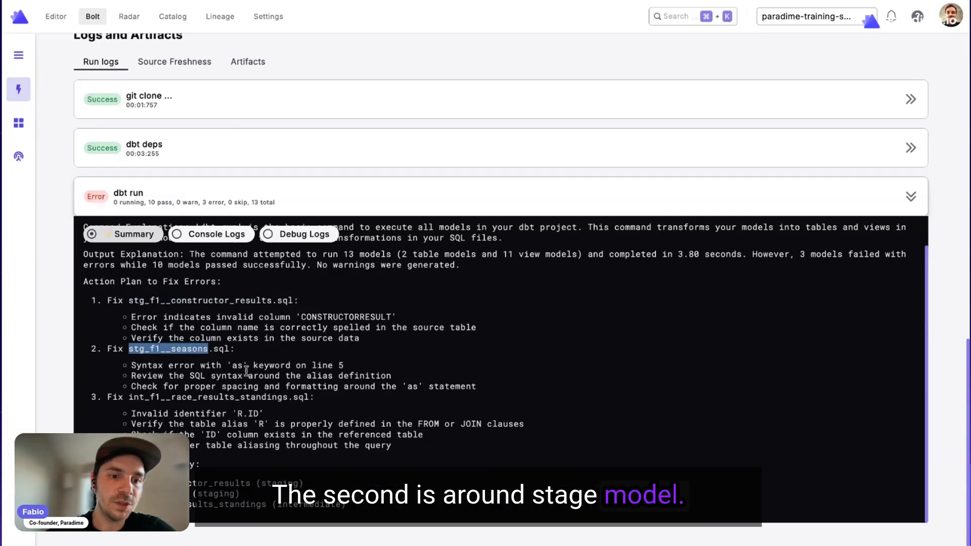
triple_click(216, 368)
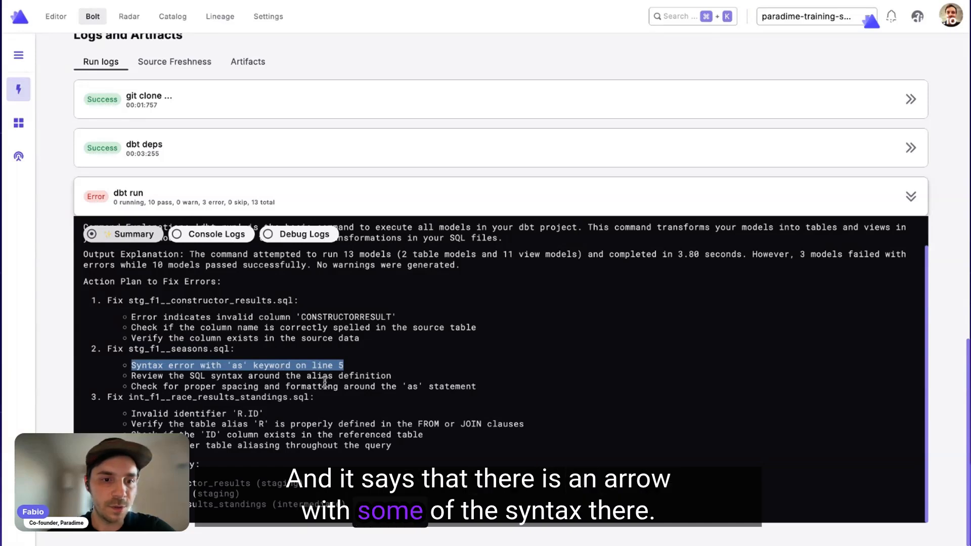
double_click(344, 387)
triple_click(344, 387)
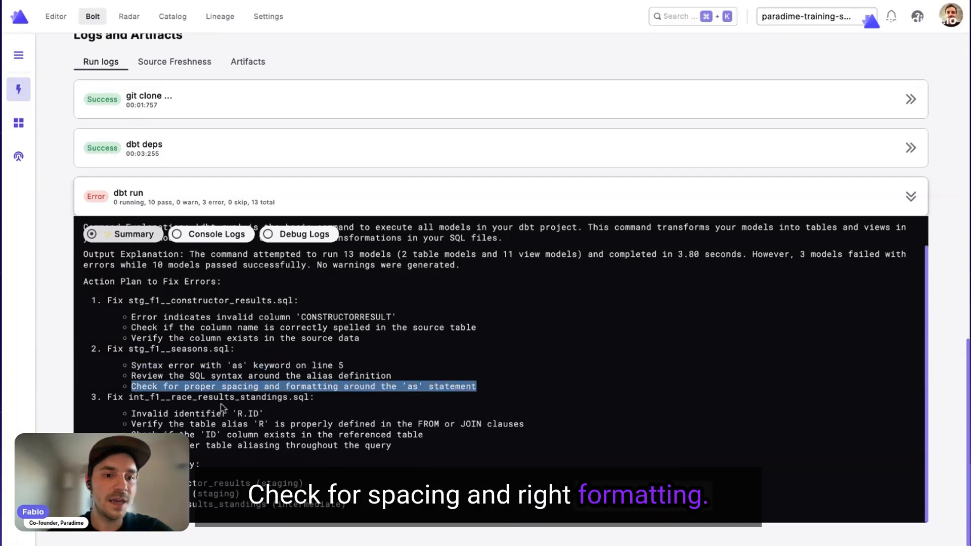
click(208, 414)
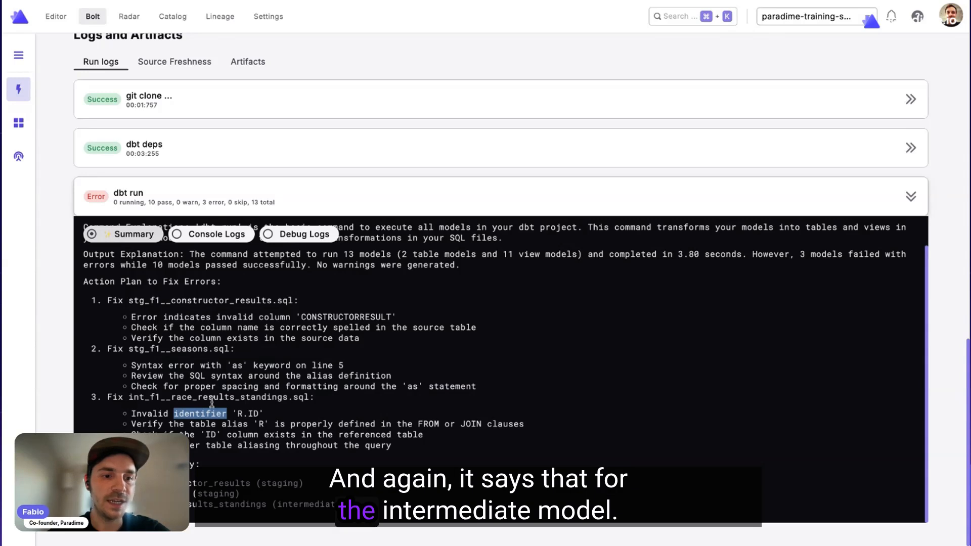
double_click(212, 398)
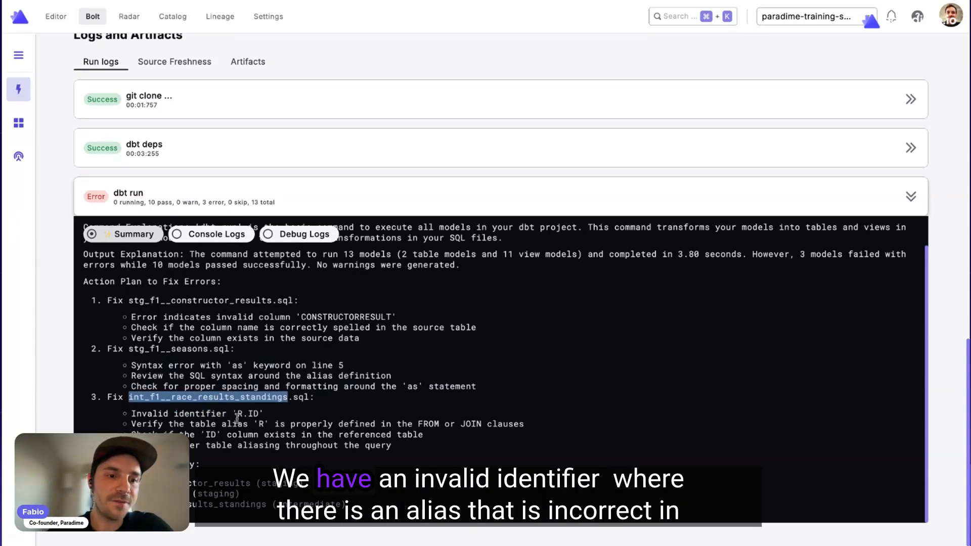
click(185, 426)
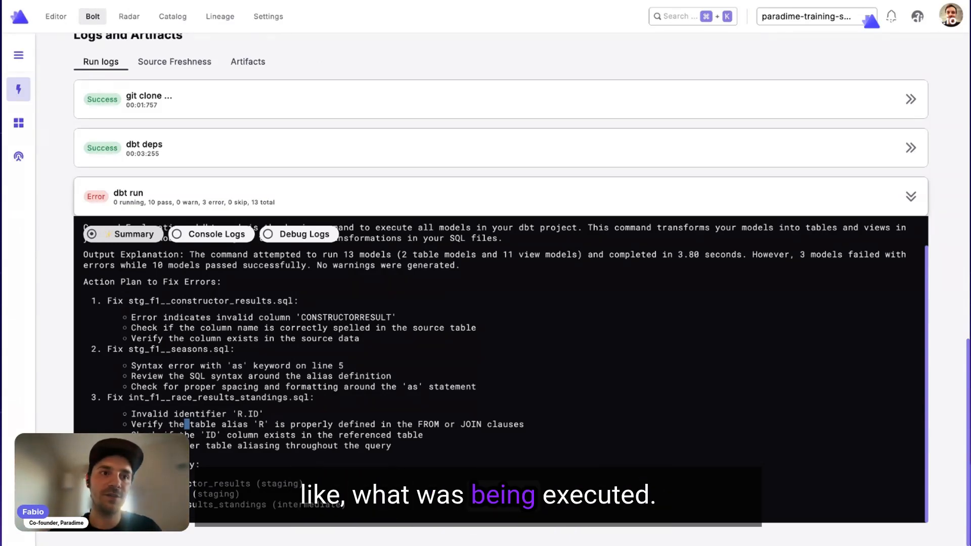
Go back to the dbt run console logs, view the compiled SQL of stg_f1__constructor_results.sql and close it.
click(193, 236)
scroll(265, 418, down, 10)
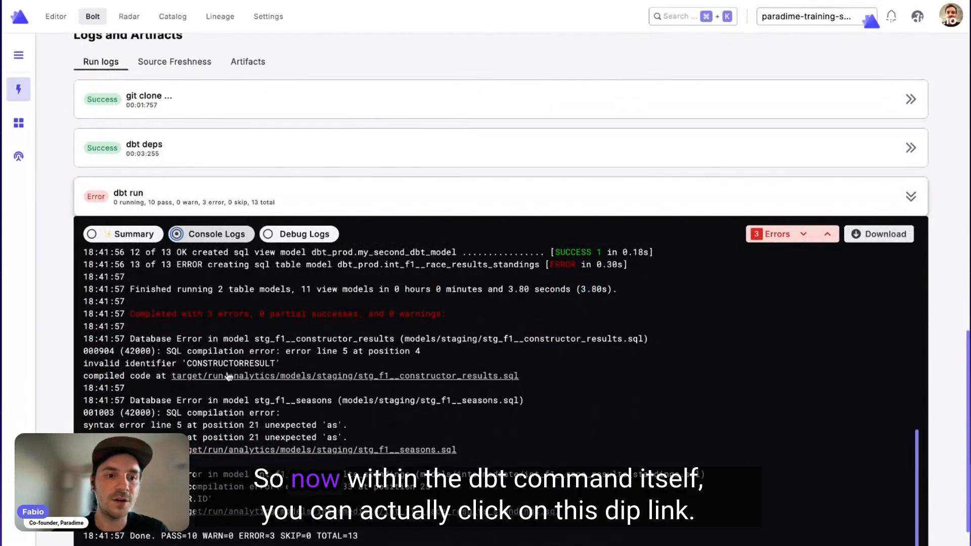
click(273, 377)
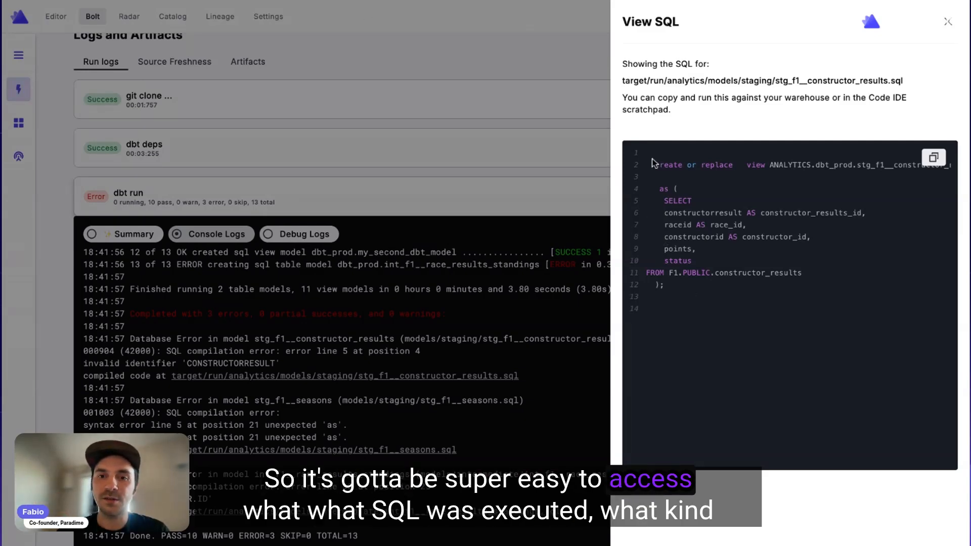
click(574, 341)
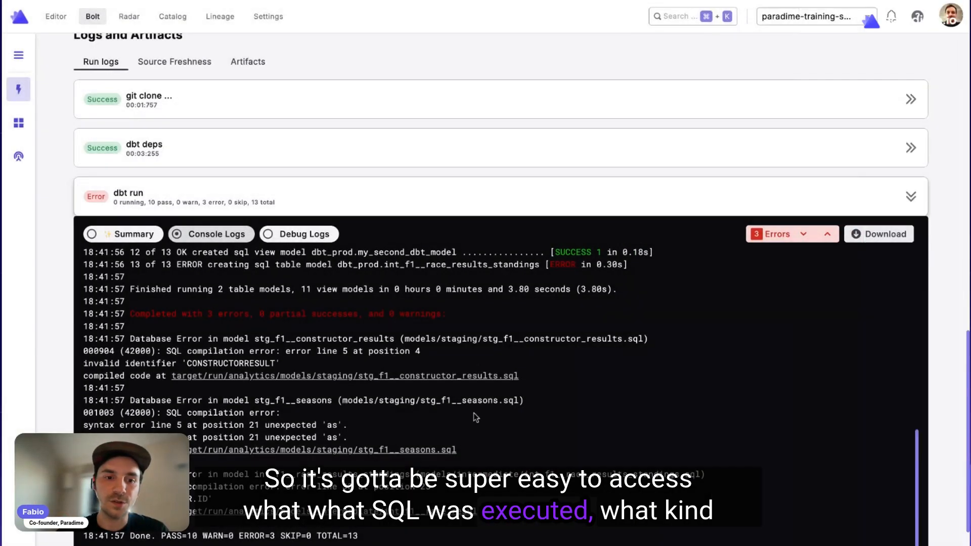
View the compiled SQL of int_f1__race_results_standings.sql through to its end and close it.
click(426, 510)
scroll(713, 311, down, 10)
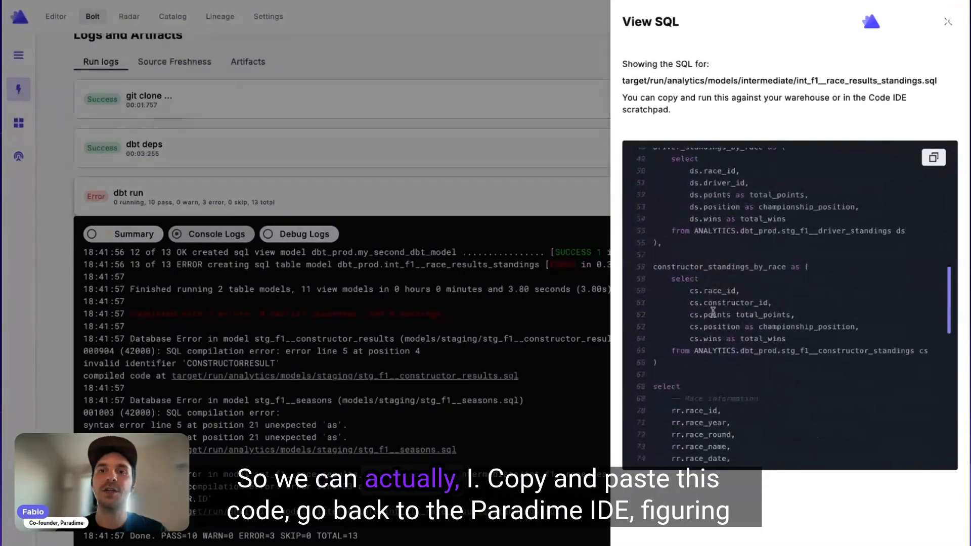
scroll(713, 311, down, 10)
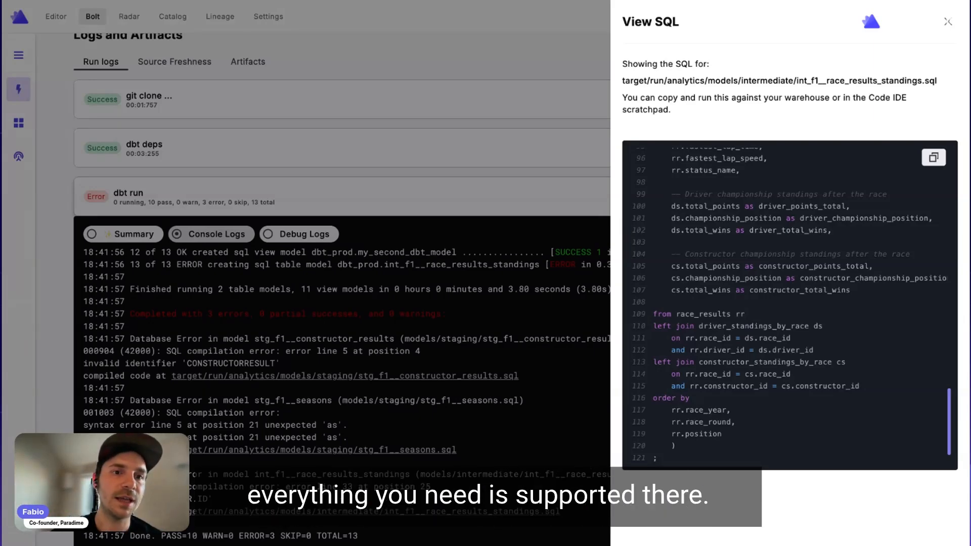
click(944, 25)
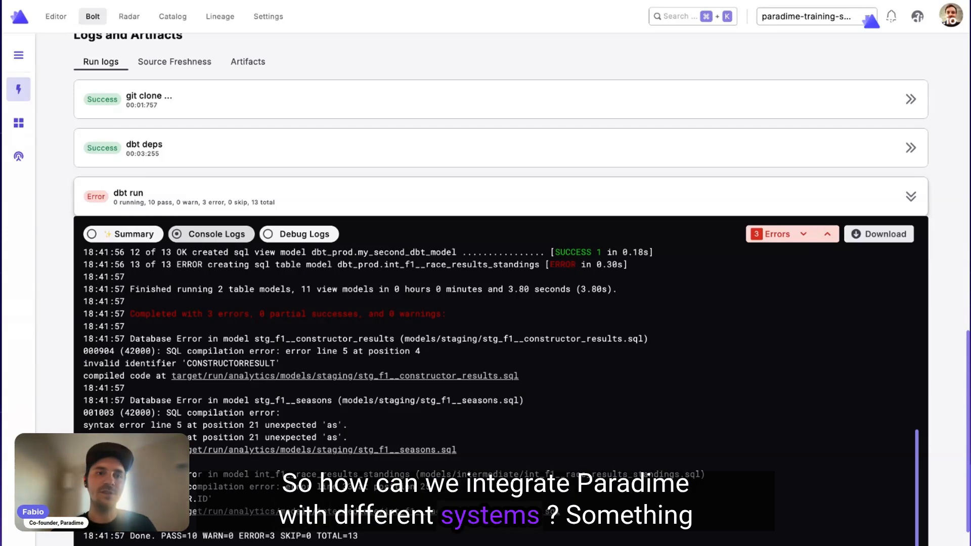
Return to the schedules list, start a new schedule and browse the available Bolt templates.
scroll(150, 175, up, 6)
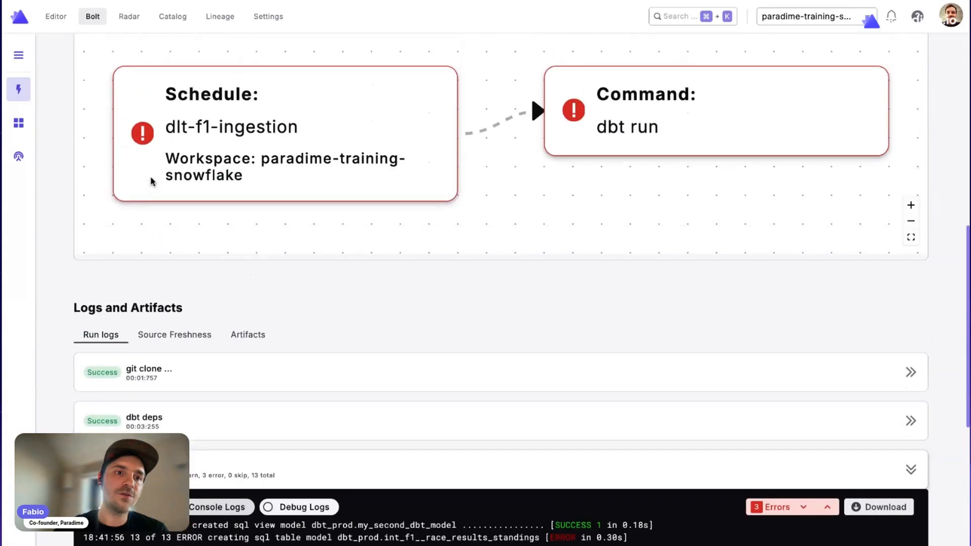
scroll(153, 125, up, 6)
click(93, 90)
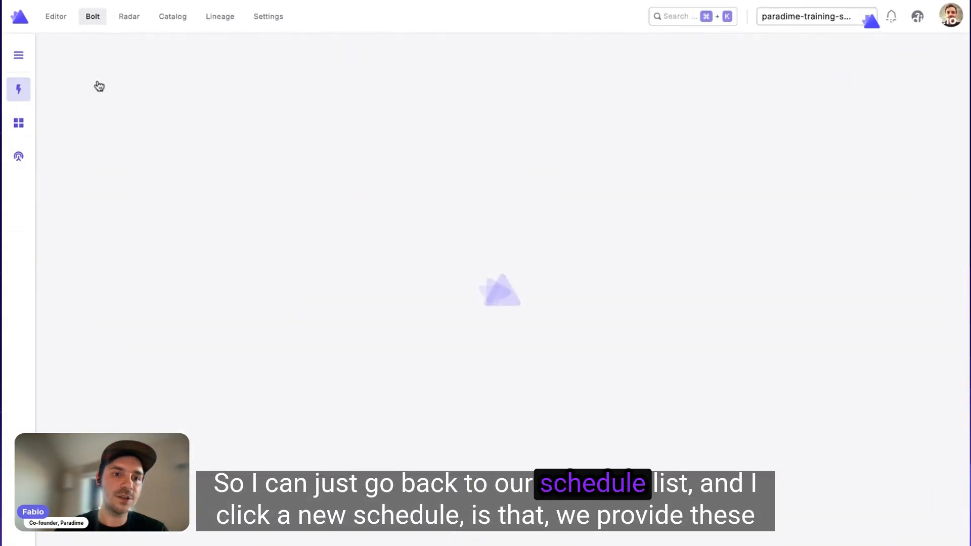
click(244, 246)
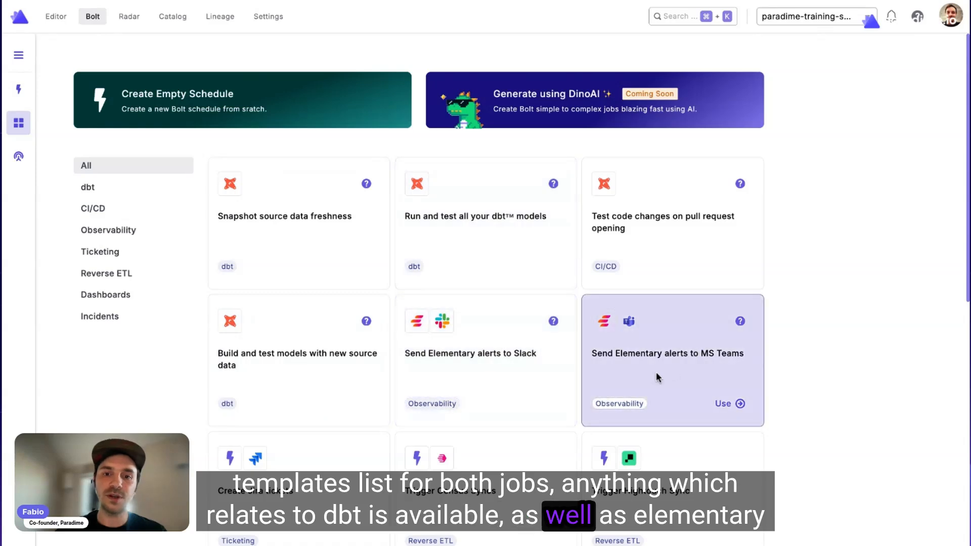
scroll(572, 362, down, 3)
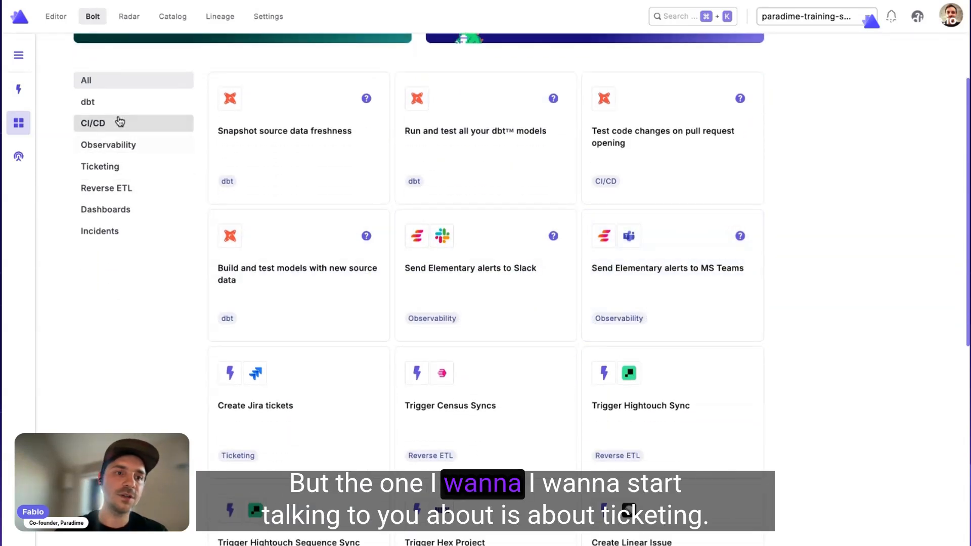
Filter the templates to Ticketing, view the connection form of the Create Linear Issue template and return to the template gallery.
click(136, 168)
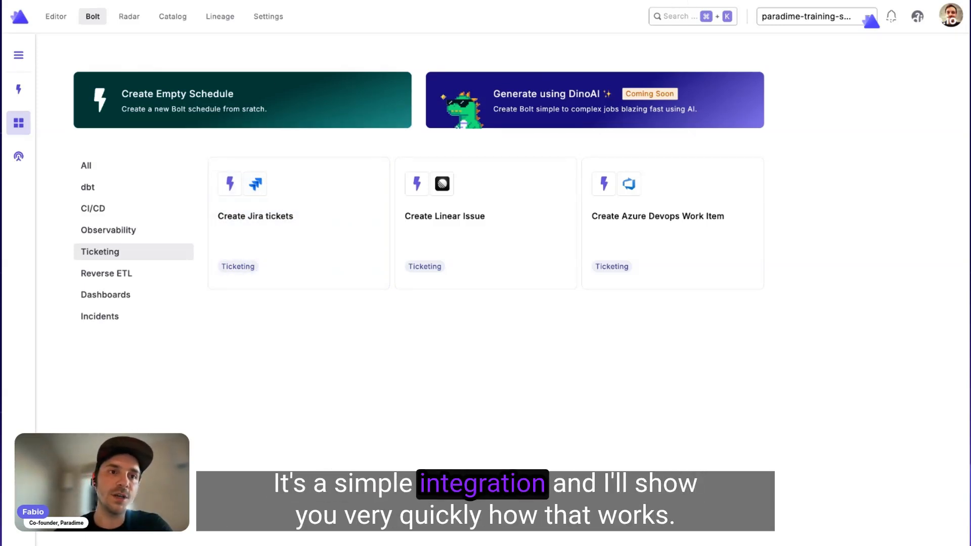
mouse_move(485, 250)
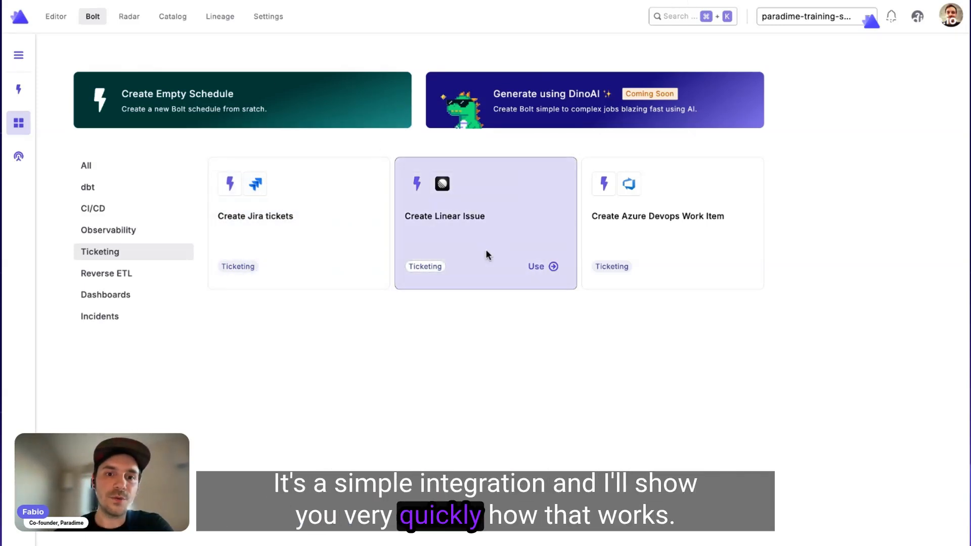
click(546, 273)
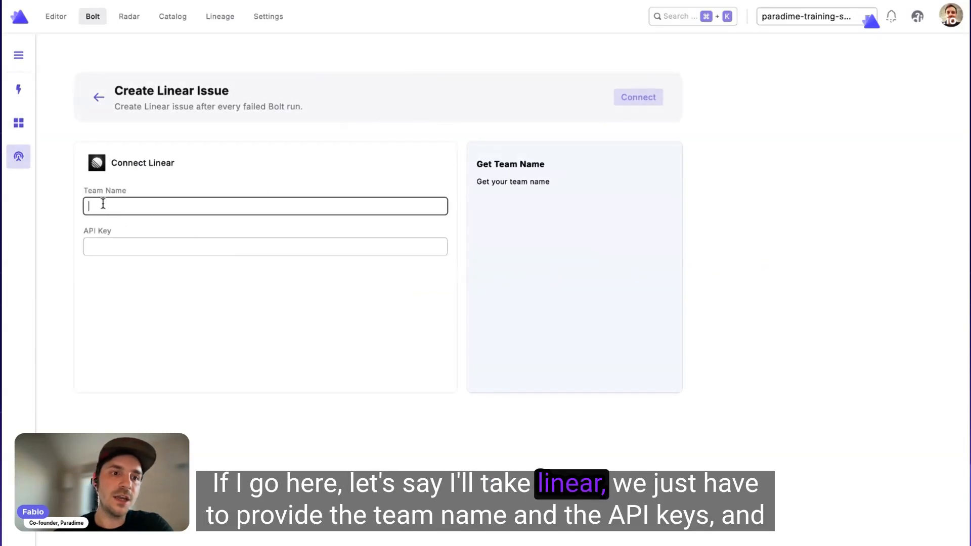
click(214, 178)
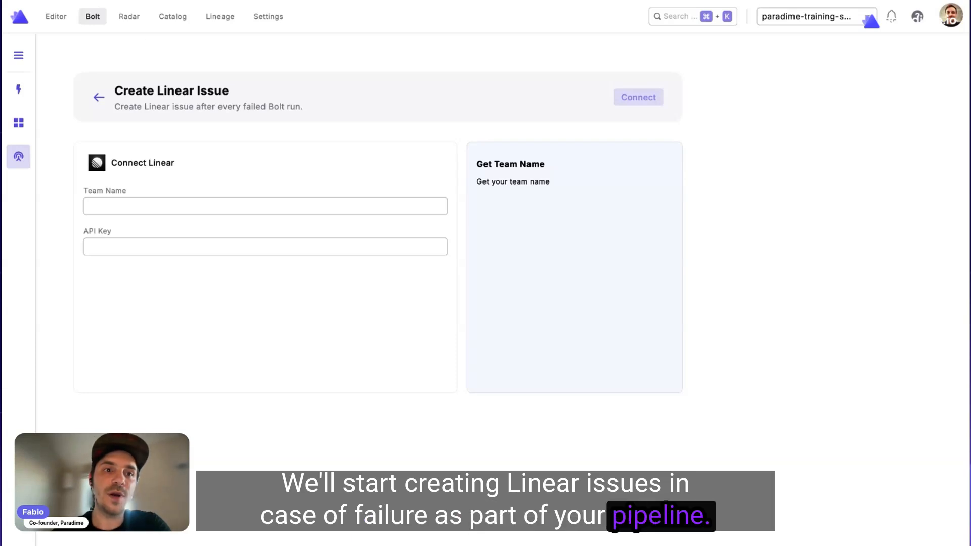
click(98, 103)
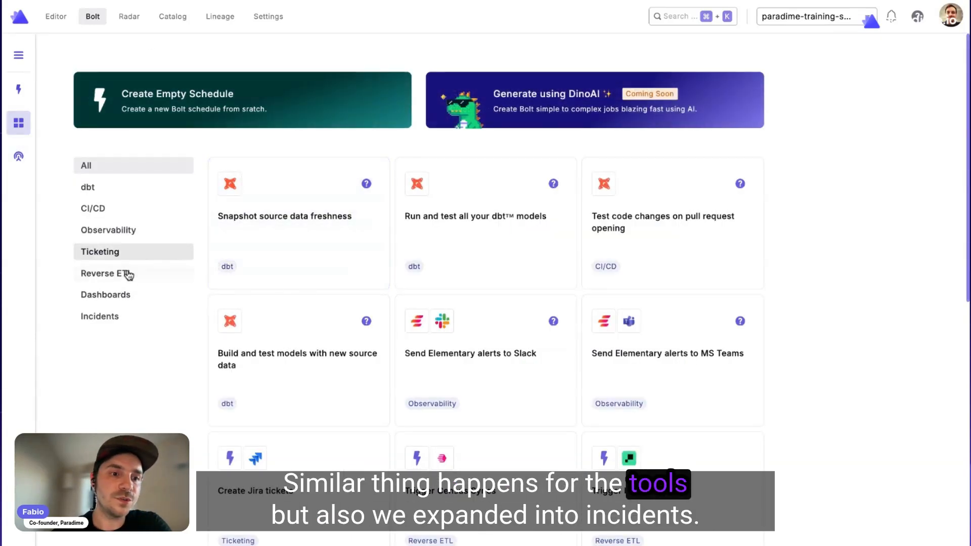
Browse the Incidents, Reverse ETL and Dashboards template categories in turn.
click(127, 322)
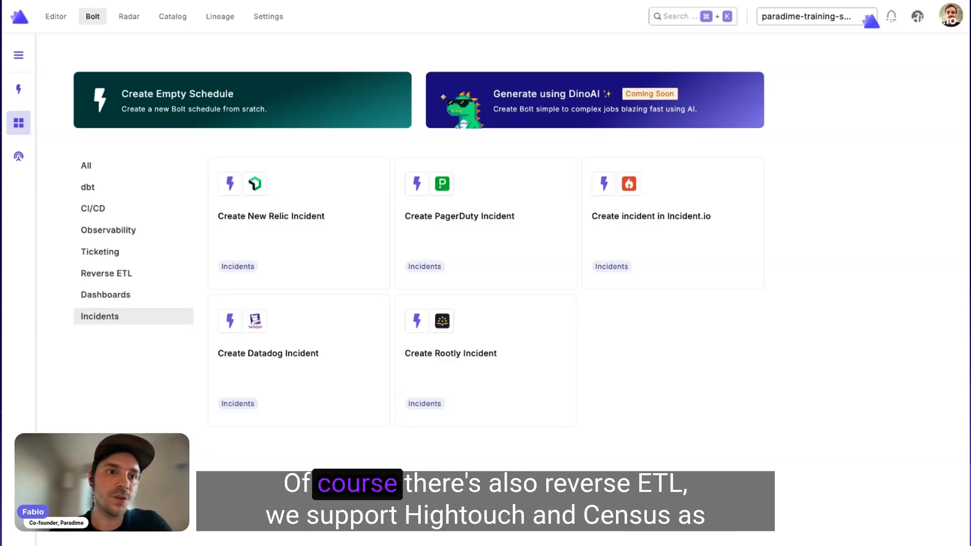
click(126, 276)
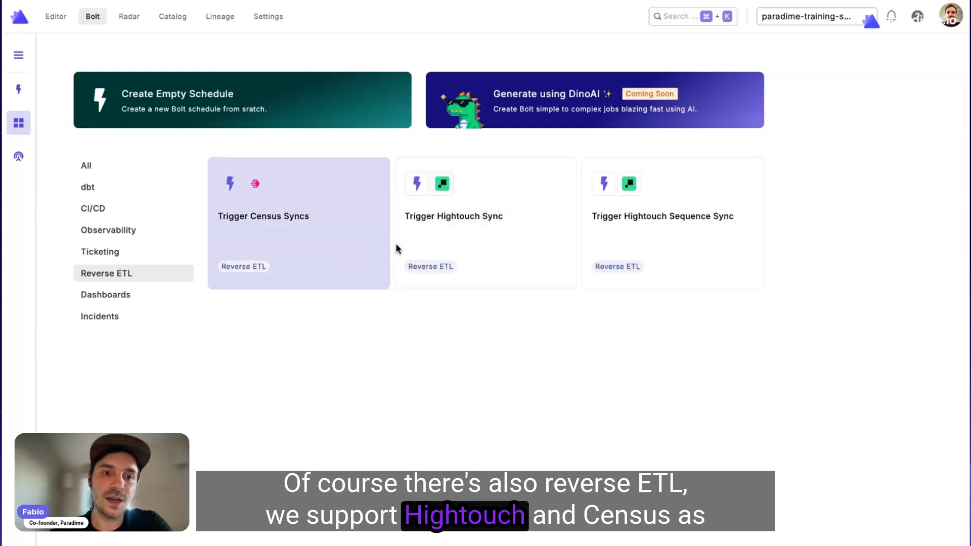
click(144, 300)
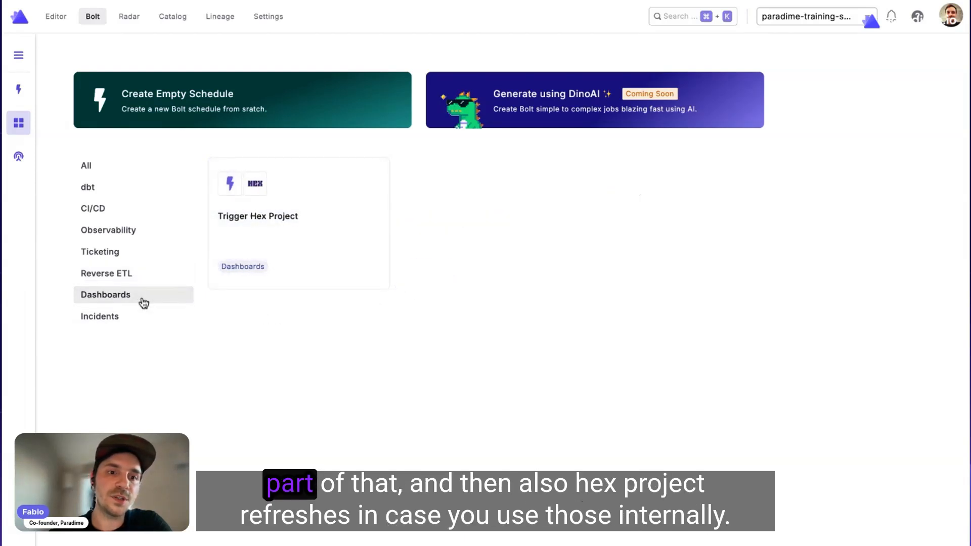